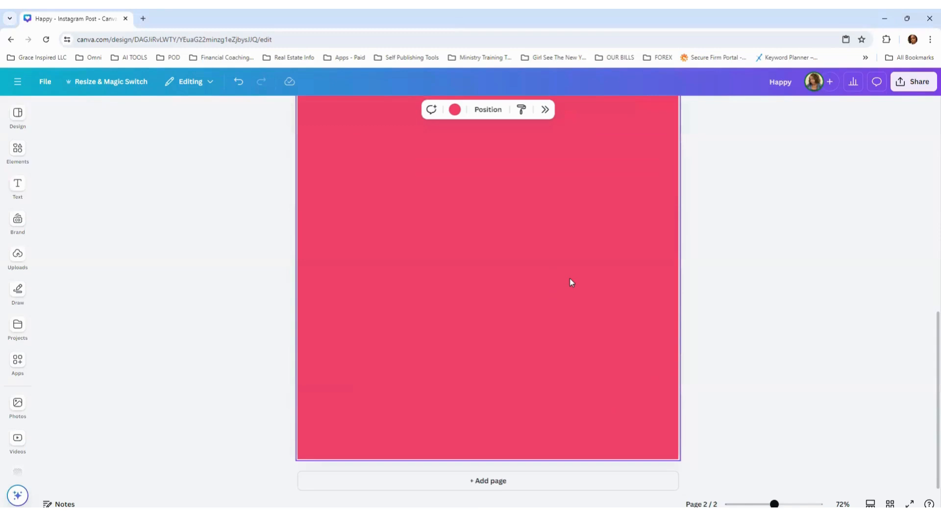
# Step: Add a Brand Kit heading to page 2 and replace its text with "Creative"
pyautogui.scroll(3, 619, 280)
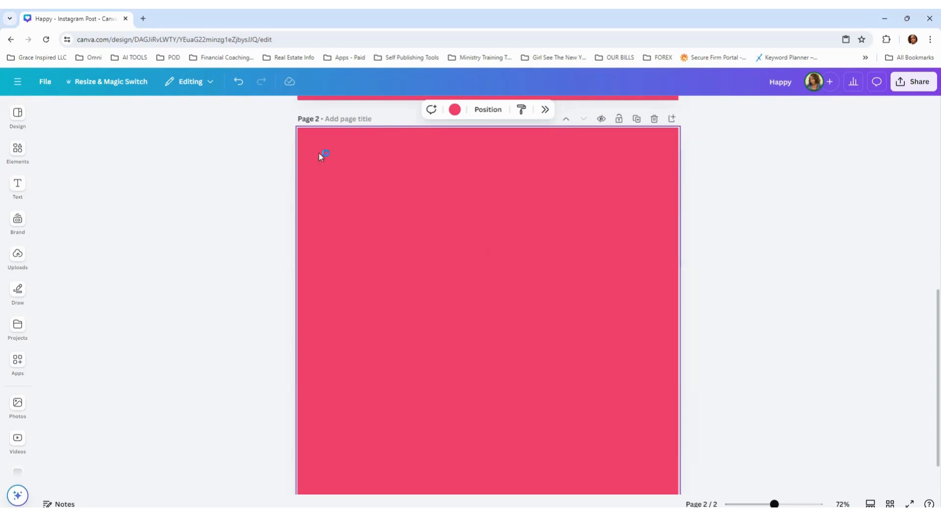
pyautogui.click(16, 187)
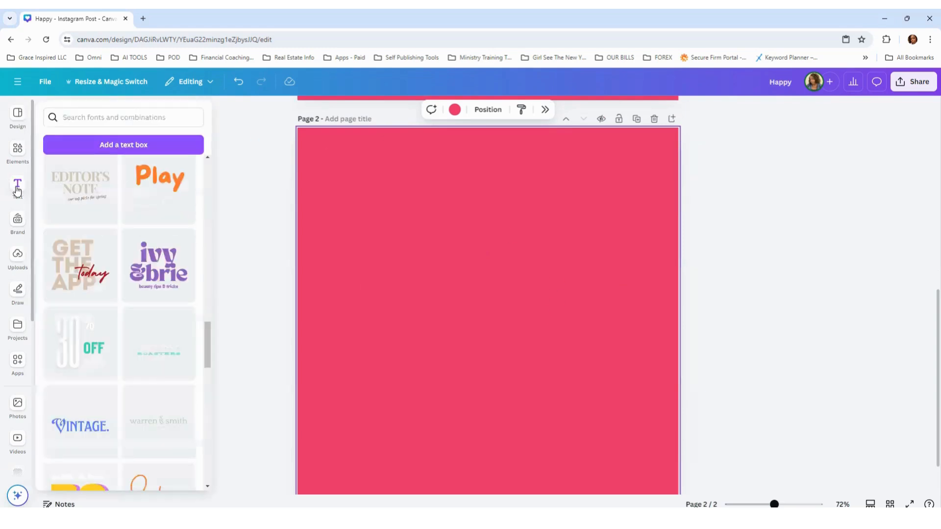
pyautogui.scroll(2, 106, 225)
pyautogui.scroll(5, 106, 225)
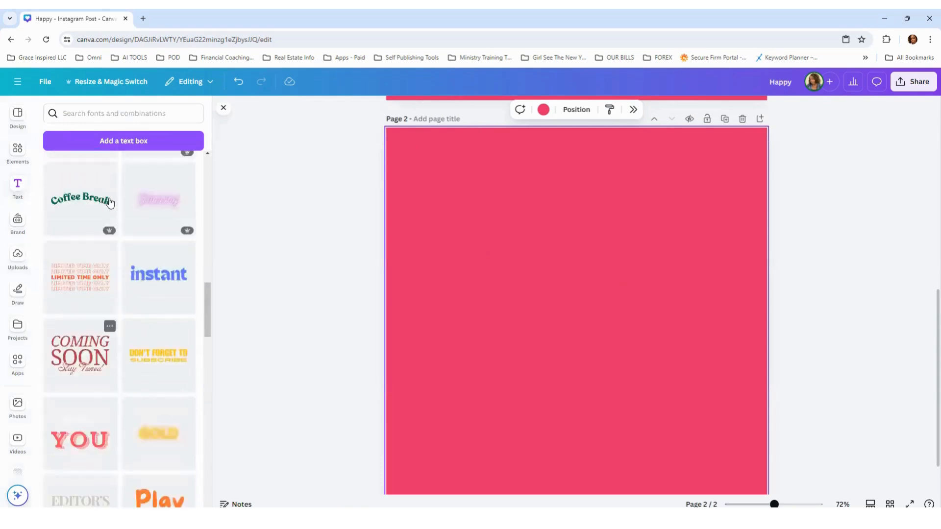
pyautogui.moveTo(207, 267); pyautogui.dragTo(193, 127)
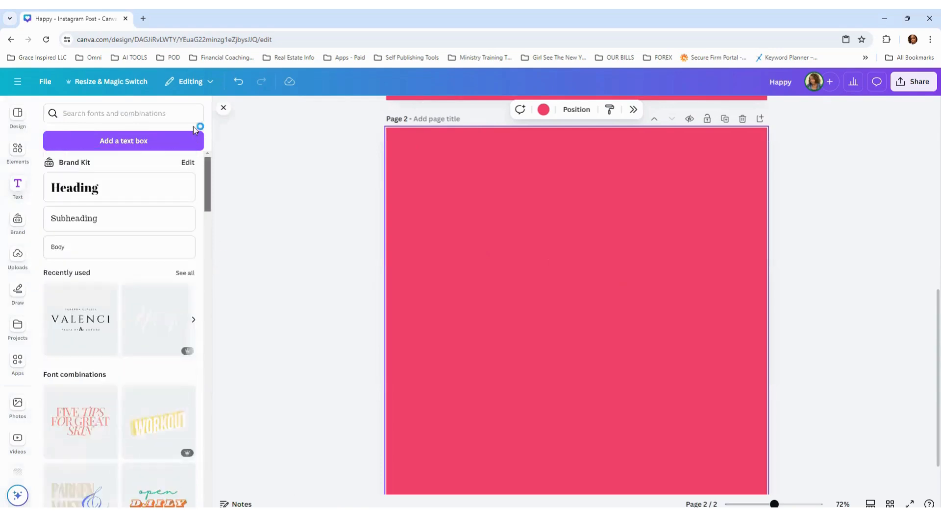
pyautogui.click(105, 187)
pyautogui.moveTo(543, 300); pyautogui.dragTo(435, 264)
pyautogui.moveTo(608, 324); pyautogui.dragTo(717, 382)
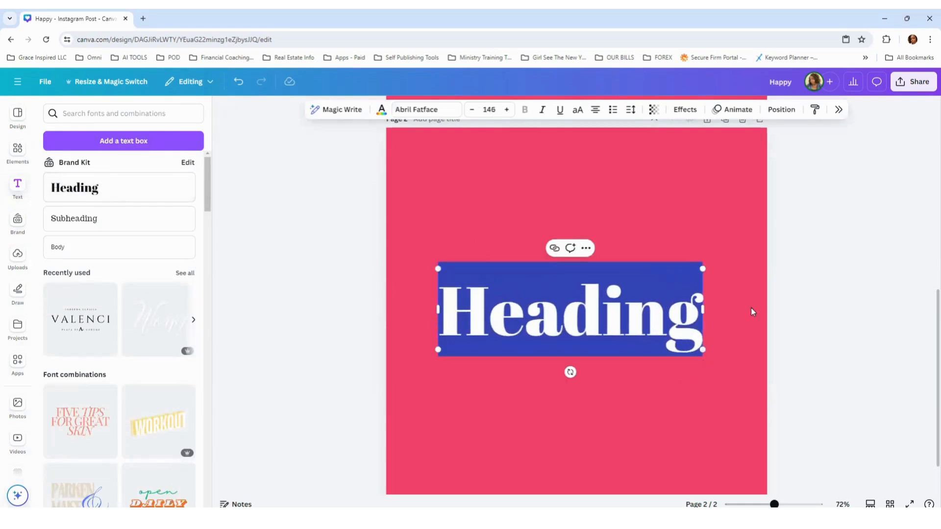
pyautogui.scroll(3, 792, 299)
pyautogui.scroll(-5, 788, 302)
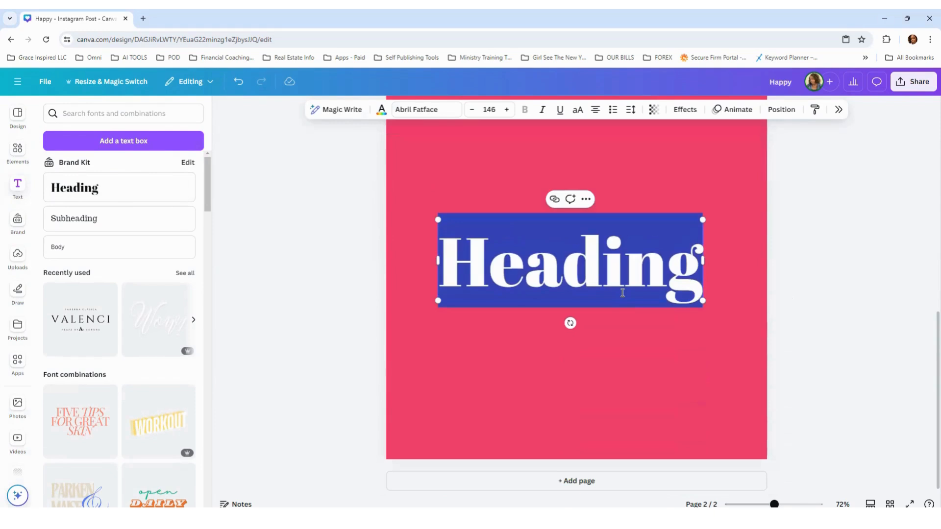
pyautogui.write('Creative')
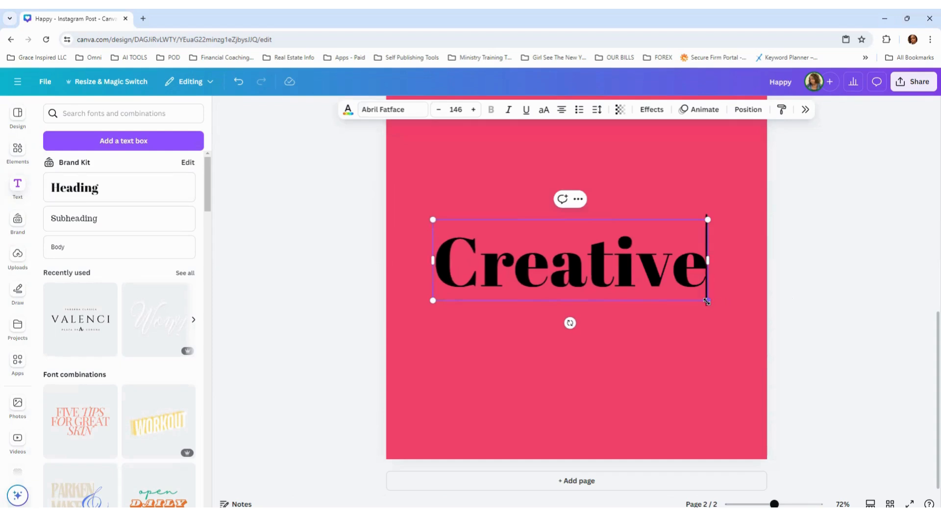
# Step: Enlarge the "Creative" heading to about font size 164
pyautogui.moveTo(708, 301); pyautogui.dragTo(725, 318)
pyautogui.moveTo(433, 309); pyautogui.dragTo(424, 310)
pyautogui.moveTo(728, 311); pyautogui.dragTo(734, 312)
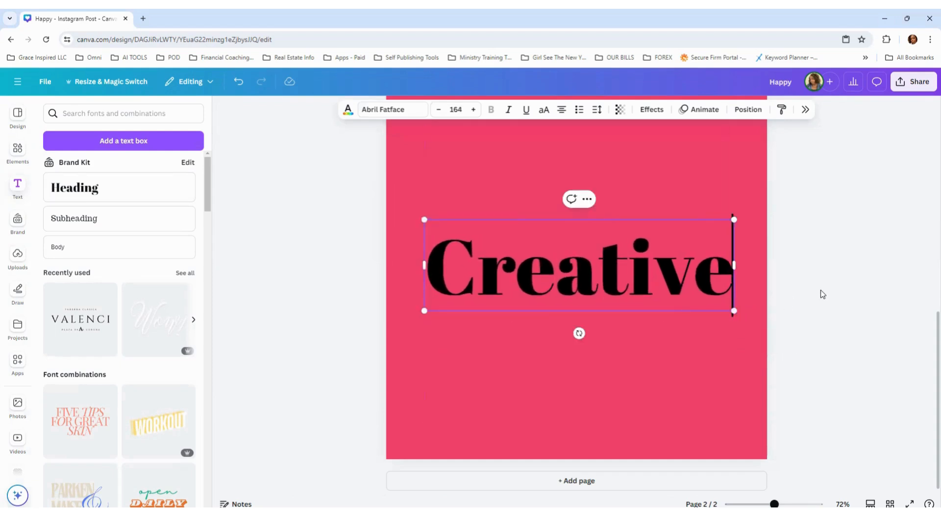
# Step: Change the "Creative" heading's font to Rotterin and enlarge it to about size 287
pyautogui.click(387, 109)
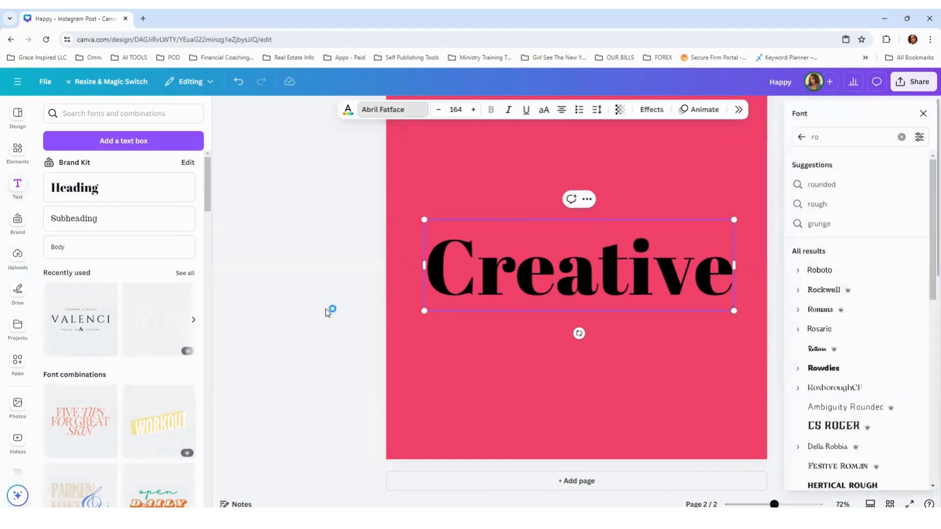
pyautogui.click(823, 353)
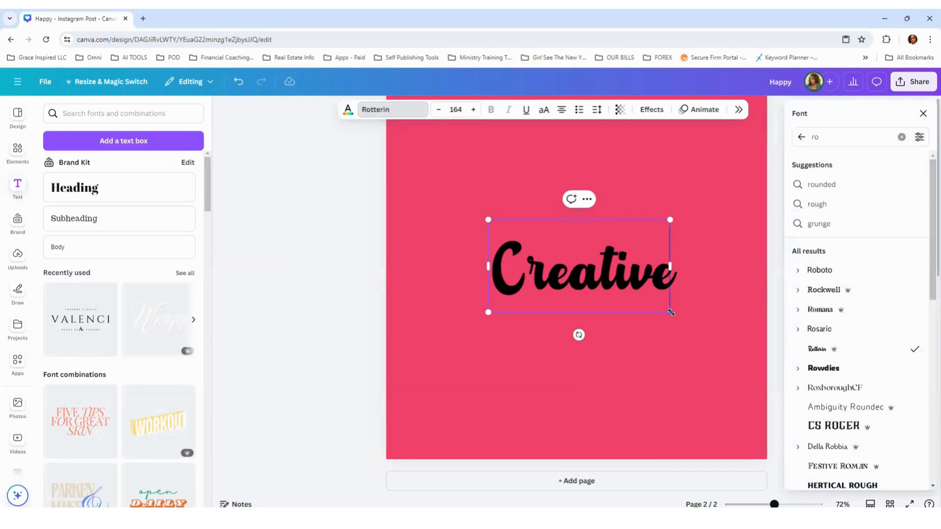
pyautogui.moveTo(701, 349); pyautogui.dragTo(725, 372)
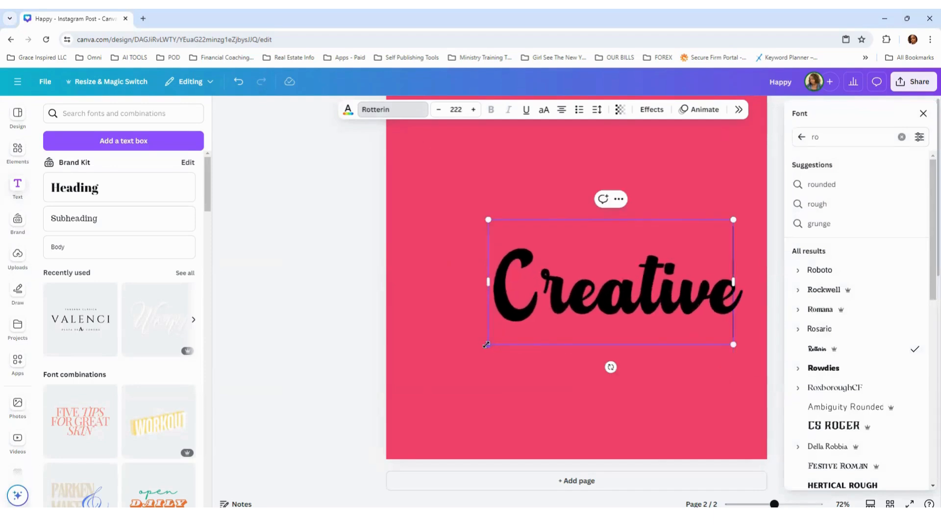
pyautogui.moveTo(489, 345); pyautogui.dragTo(427, 365)
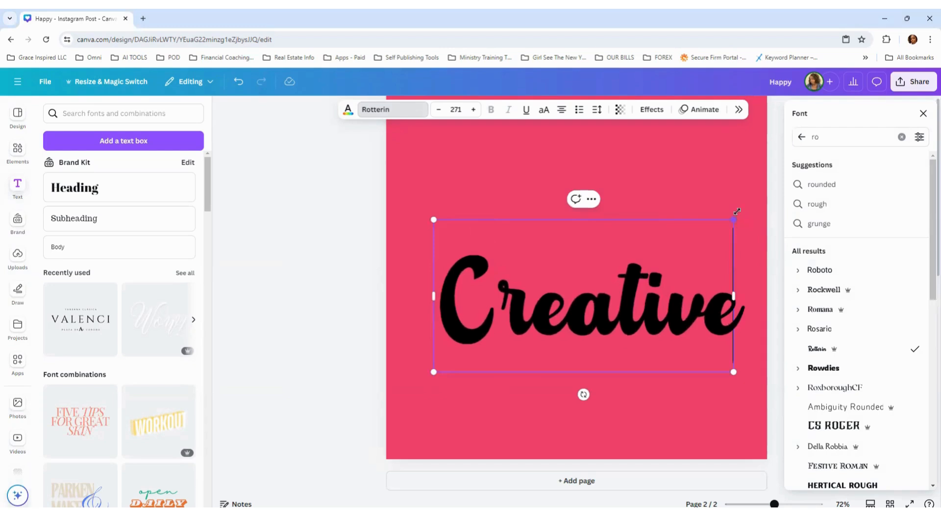
pyautogui.moveTo(735, 214); pyautogui.dragTo(746, 201)
# Step: Move the "Creative" text up and to the left so it sits centred on page 2
pyautogui.moveTo(674, 247); pyautogui.dragTo(663, 237)
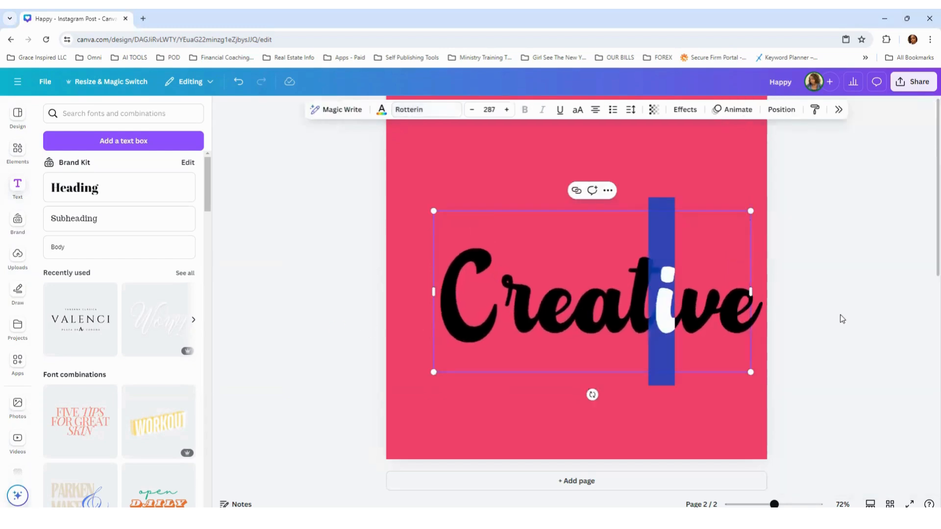
pyautogui.click(839, 319)
pyautogui.moveTo(695, 318); pyautogui.dragTo(679, 299)
pyautogui.click(814, 334)
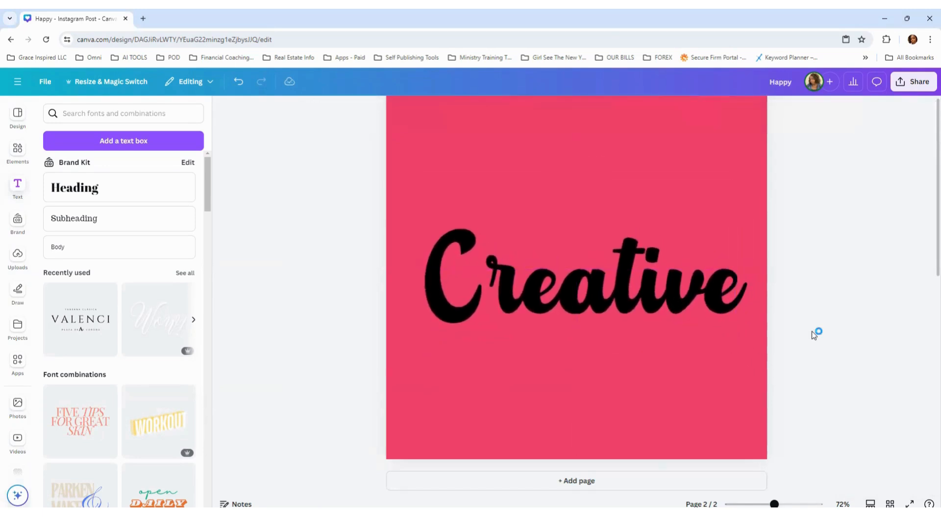
pyautogui.scroll(1, 839, 304)
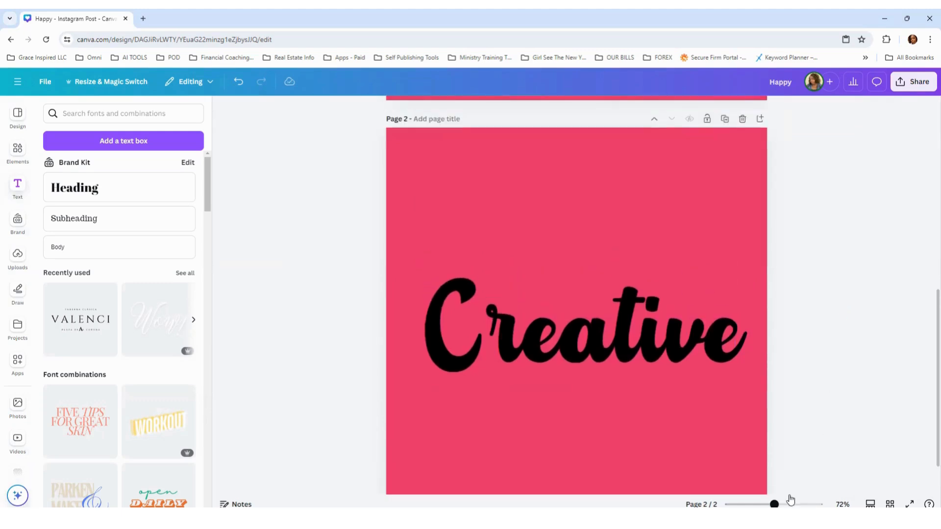
pyautogui.moveTo(775, 504); pyautogui.dragTo(771, 504)
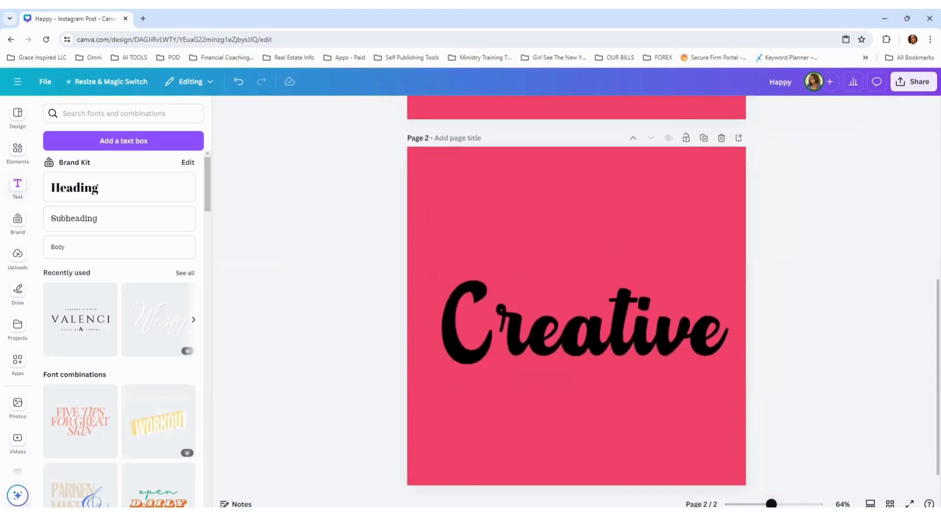
pyautogui.scroll(2, 817, 425)
pyautogui.scroll(-1, 817, 424)
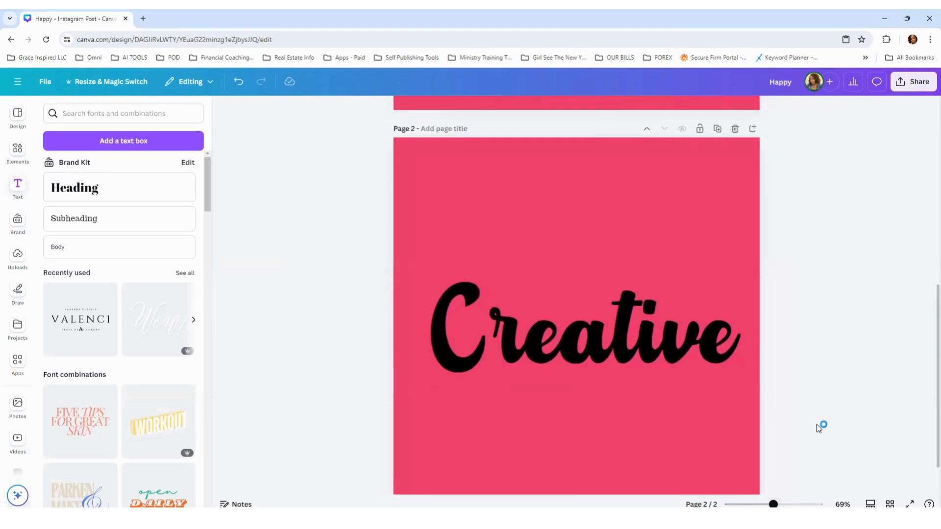
pyautogui.scroll(-1, 817, 424)
pyautogui.moveTo(927, 386); pyautogui.dragTo(926, 381)
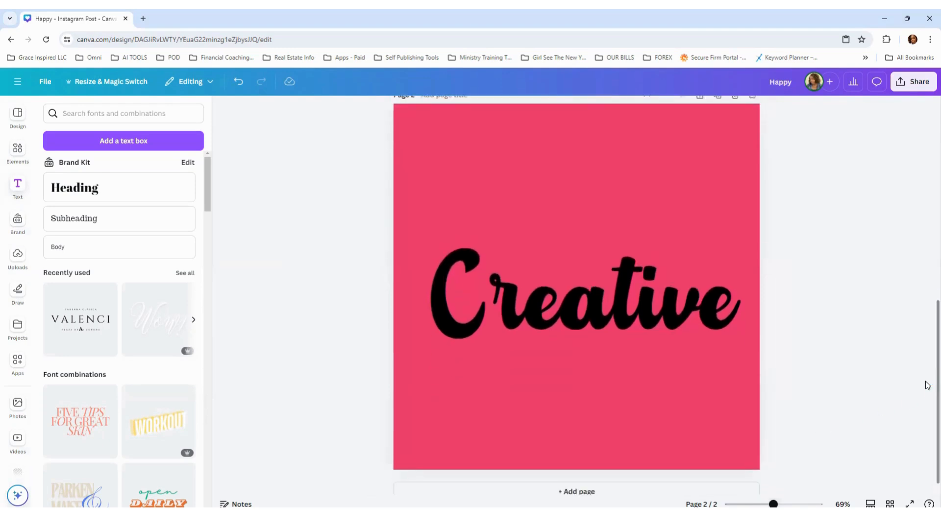
pyautogui.scroll(1, 690, 304)
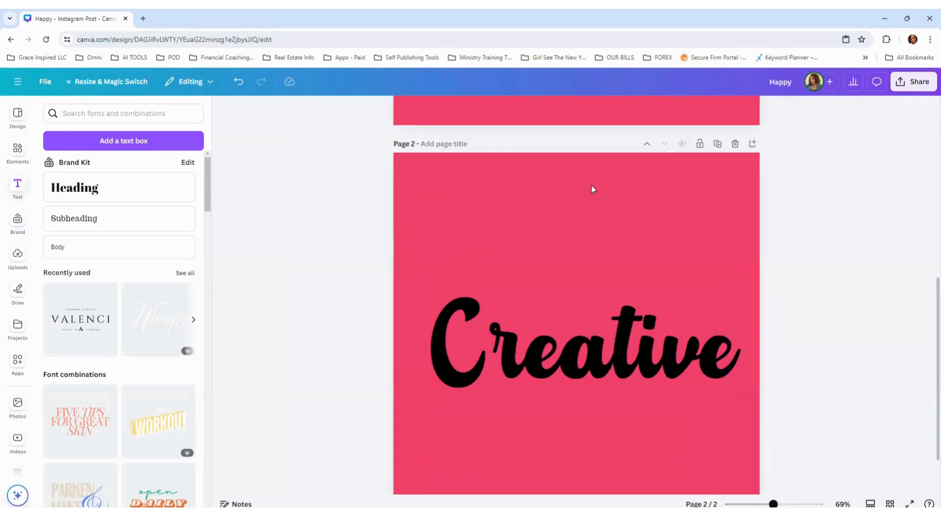
# Step: Recolour the "Creative" text with the pink document colour that matches the page background
pyautogui.click(636, 348)
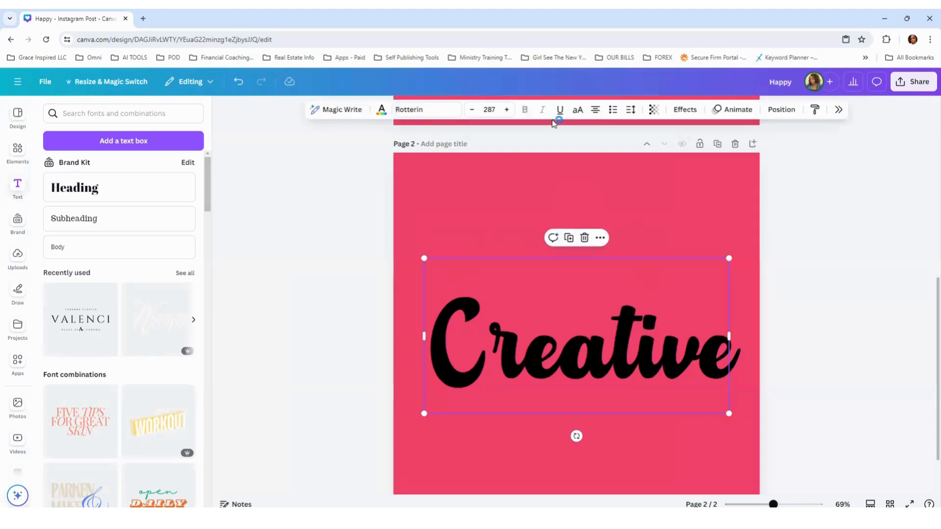
pyautogui.click(381, 110)
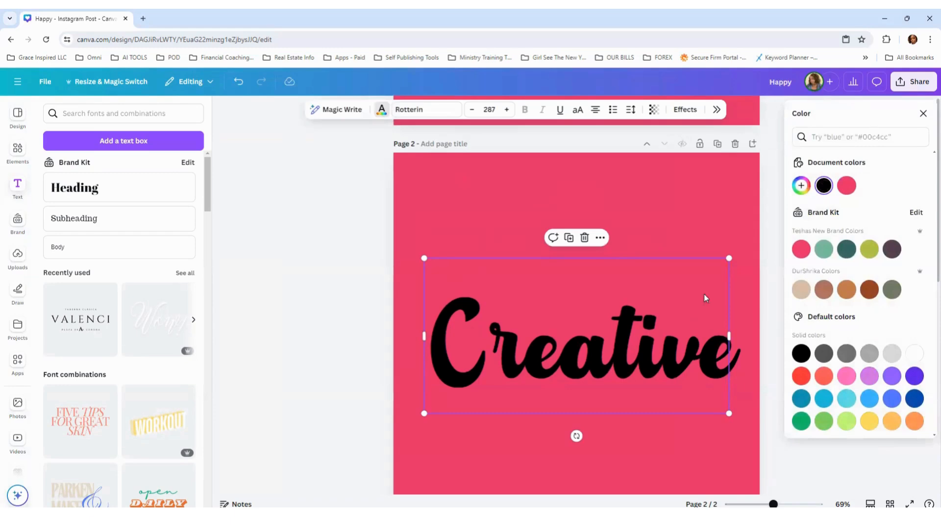
pyautogui.click(846, 186)
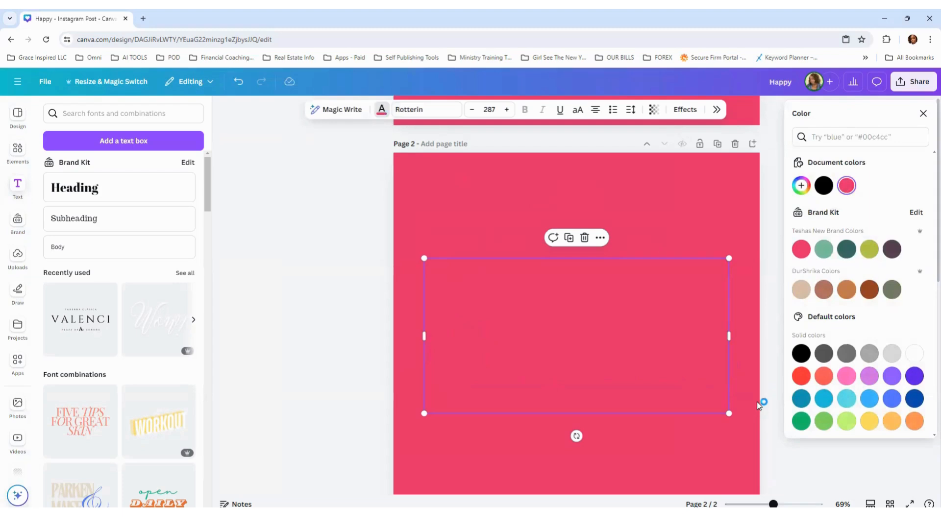
pyautogui.click(779, 296)
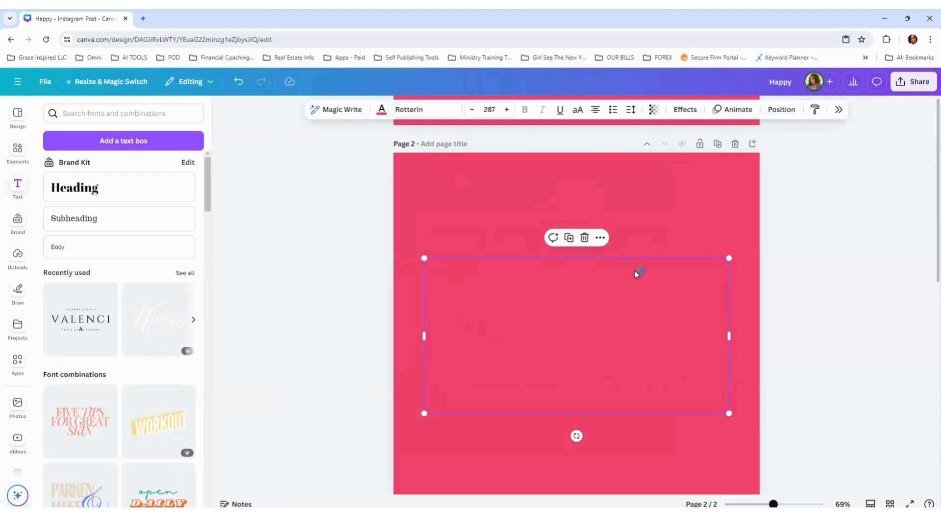
# Step: Apply the Shadow effect to the "Creative" text with an offset of 20
pyautogui.click(684, 110)
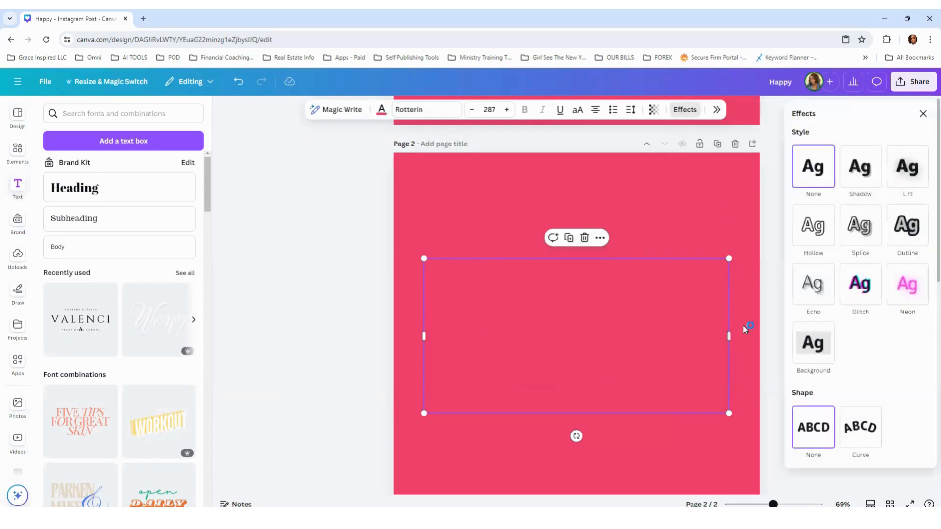
pyautogui.click(853, 176)
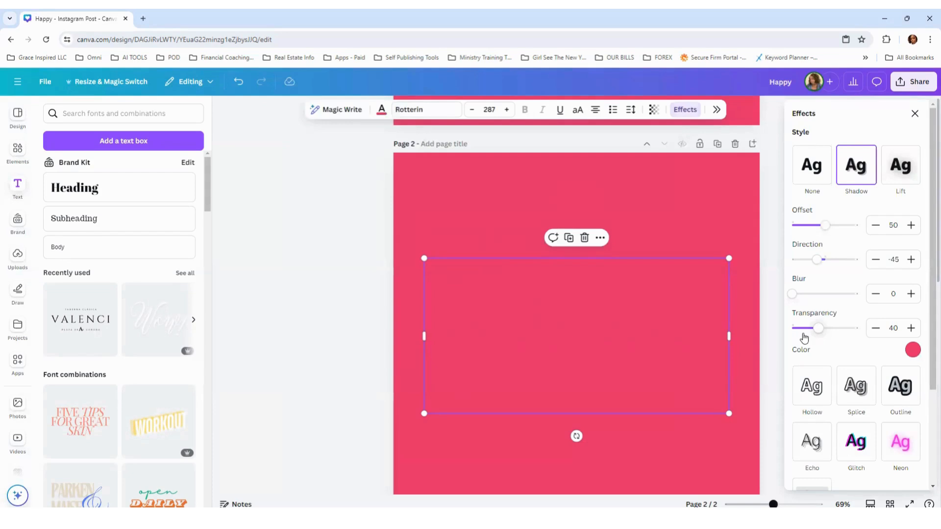
pyautogui.click(892, 225)
pyautogui.moveTo(894, 225); pyautogui.dragTo(889, 225)
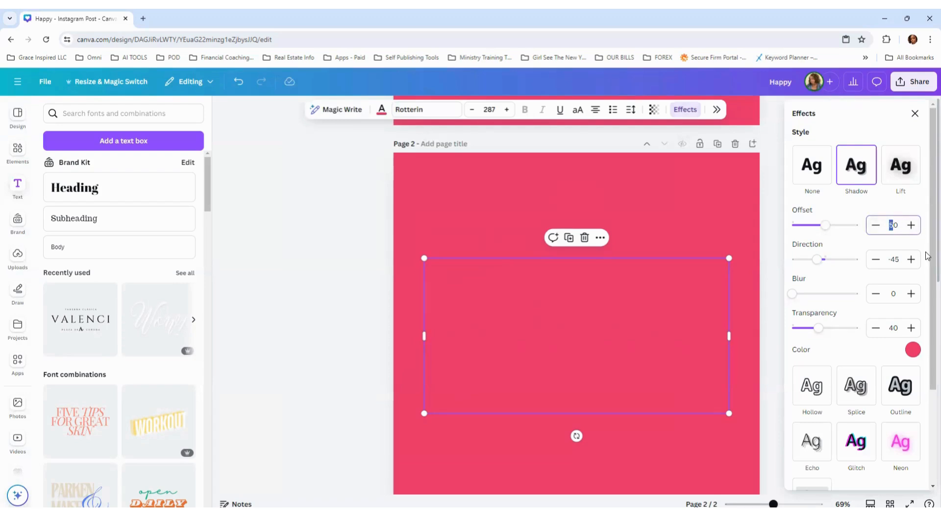
pyautogui.write('2')
pyautogui.press('Return')
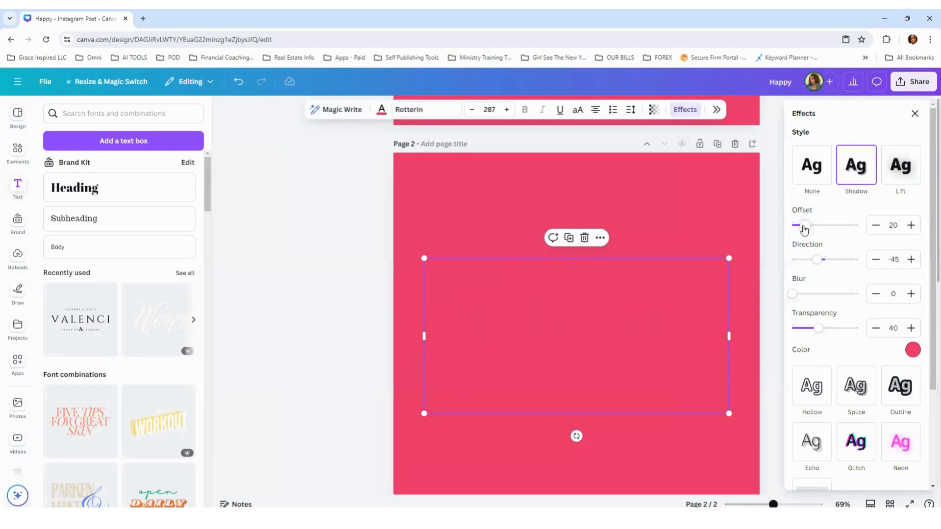
# Step: Set the text shadow's direction to -45, blur to 40 and transparency to 100
pyautogui.click(894, 260)
pyautogui.write('-')
pyautogui.click(896, 291)
pyautogui.write('4')
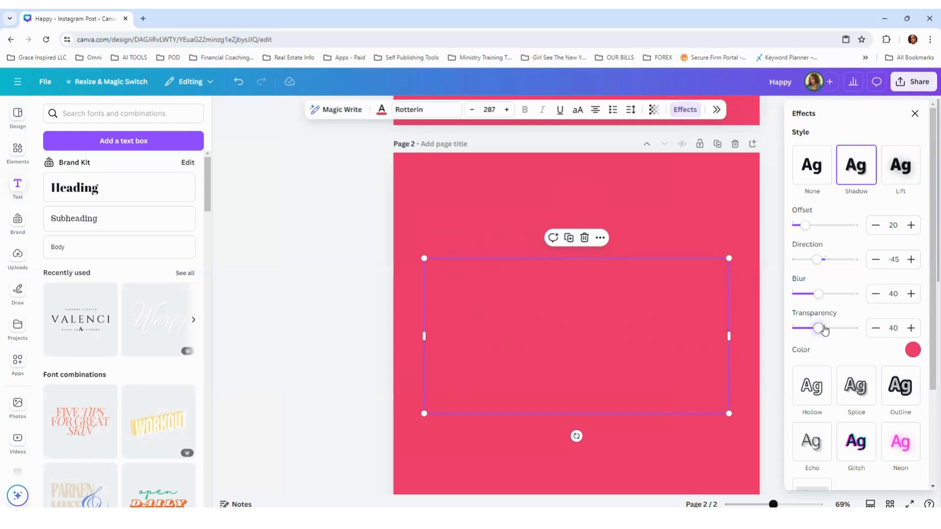
pyautogui.moveTo(820, 329); pyautogui.dragTo(876, 335)
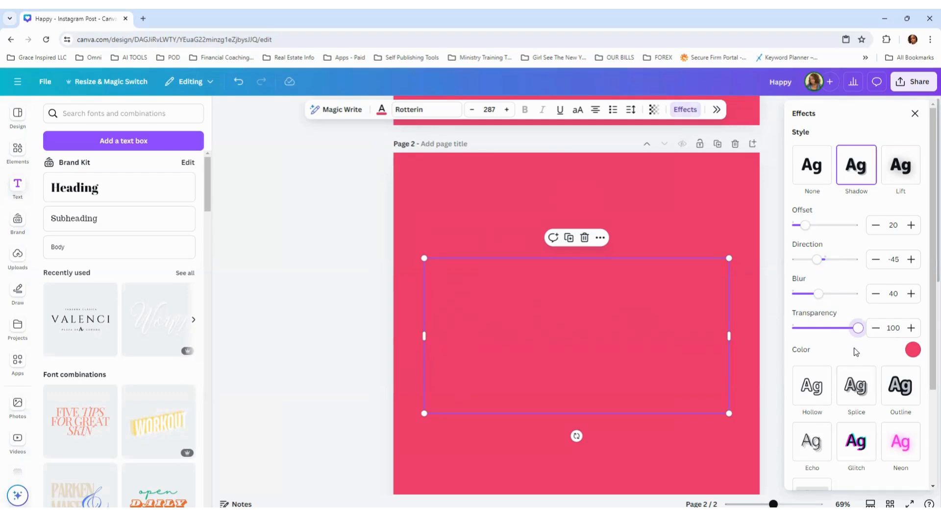
# Step: Change the text shadow's colour to solid black and deselect the text
pyautogui.click(912, 351)
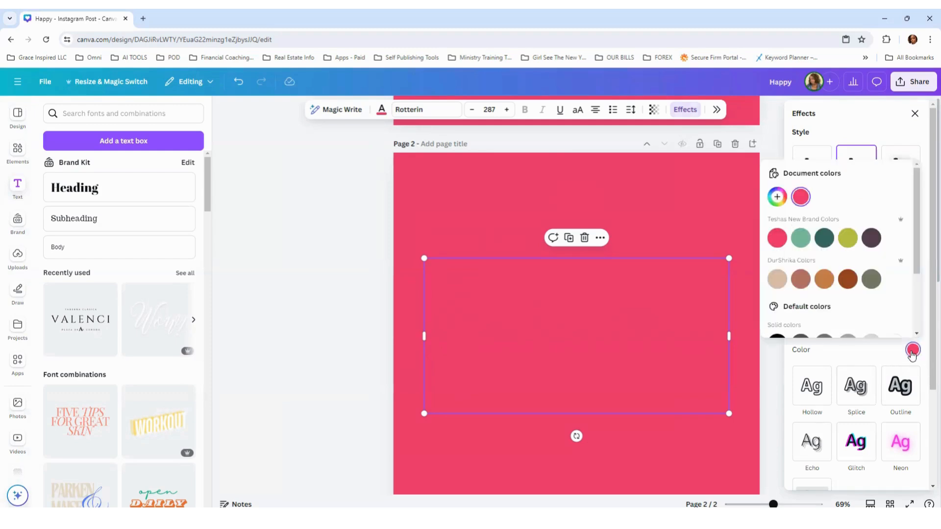
pyautogui.scroll(-2, 848, 265)
pyautogui.click(784, 250)
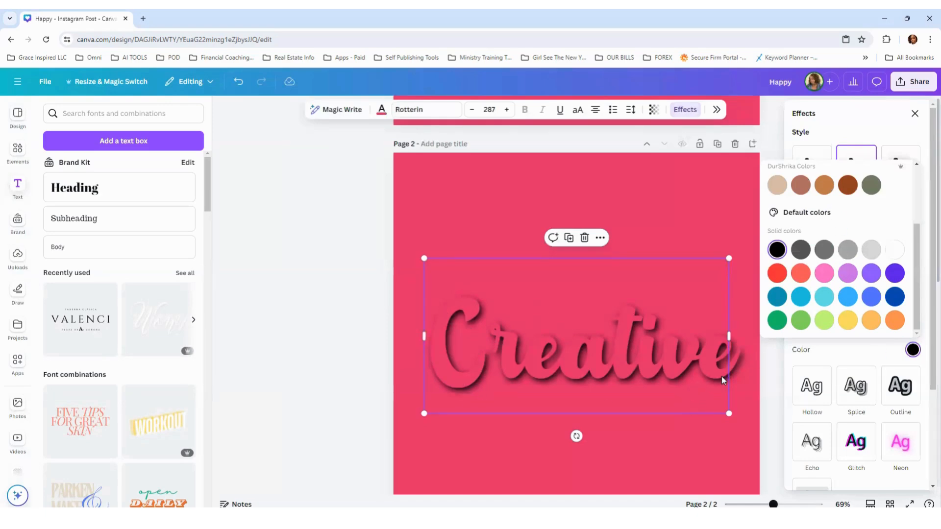
pyautogui.click(777, 386)
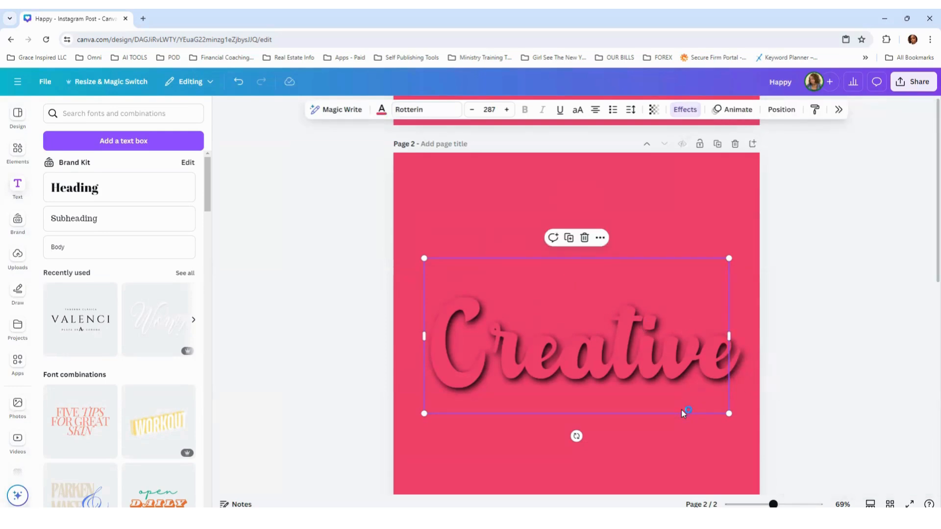
pyautogui.click(697, 446)
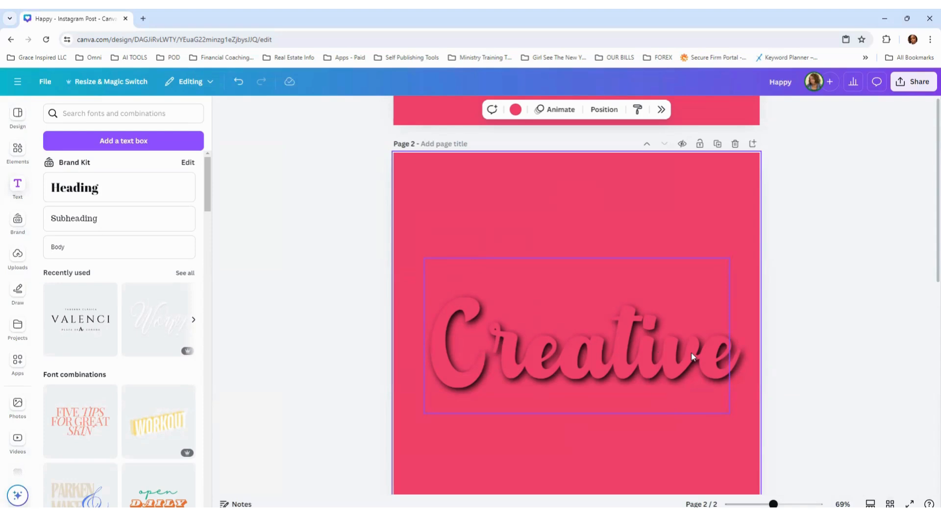
# Step: Duplicate the black-shadowed "Creative" text on page 2 three times, aligning each copy exactly over the original
pyautogui.scroll(4, 693, 353)
pyautogui.scroll(3, 695, 350)
pyautogui.scroll(-8, 696, 352)
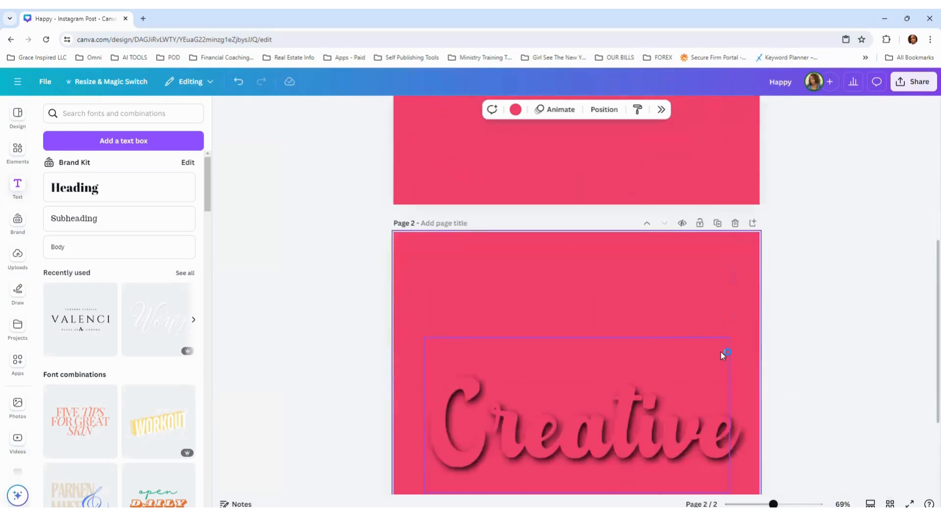
pyautogui.click(673, 322)
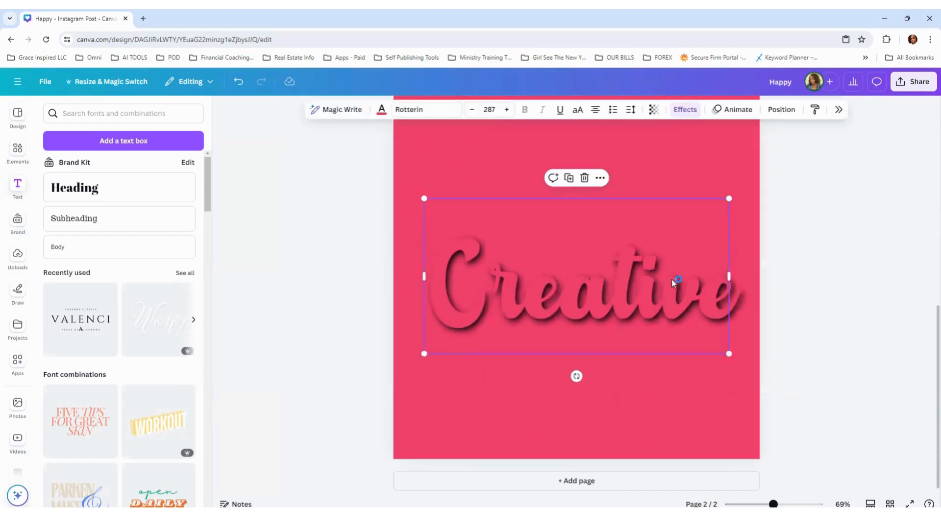
pyautogui.click(568, 177)
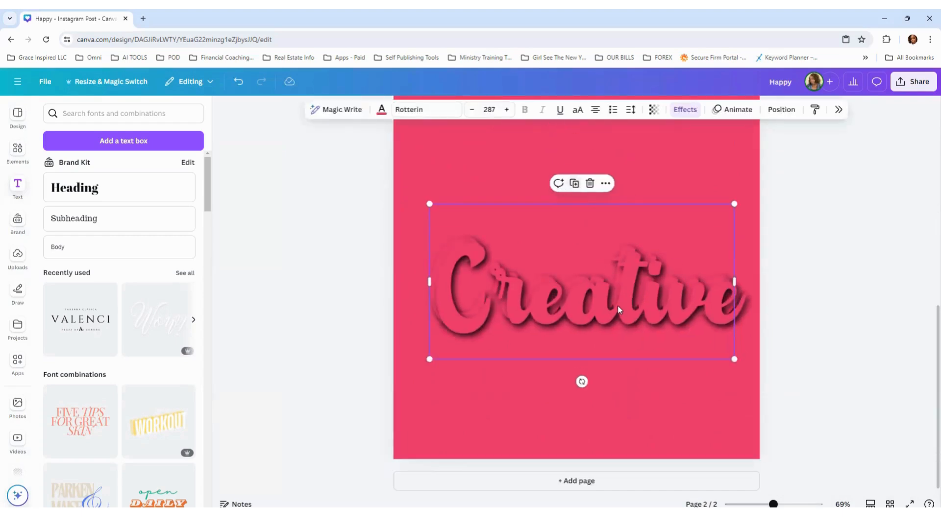
pyautogui.moveTo(617, 307); pyautogui.dragTo(614, 300)
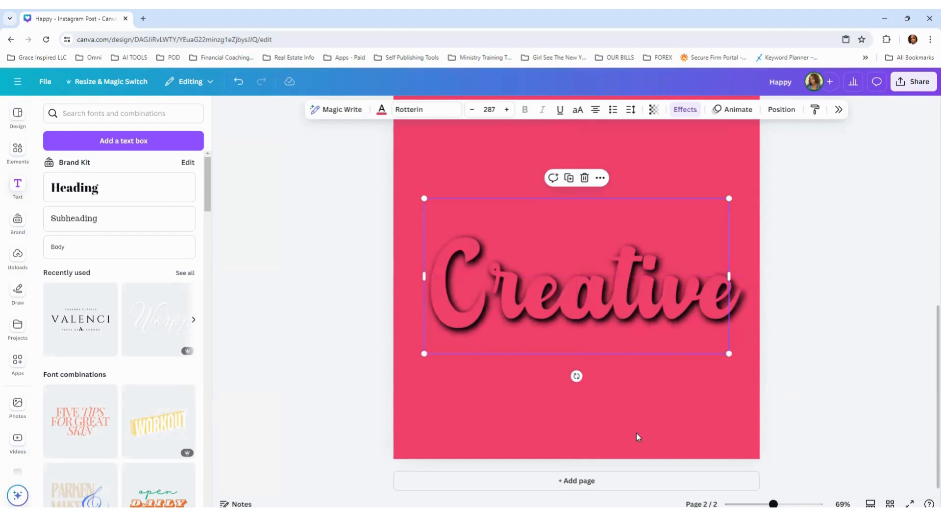
pyautogui.click(568, 179)
pyautogui.moveTo(598, 290); pyautogui.dragTo(592, 285)
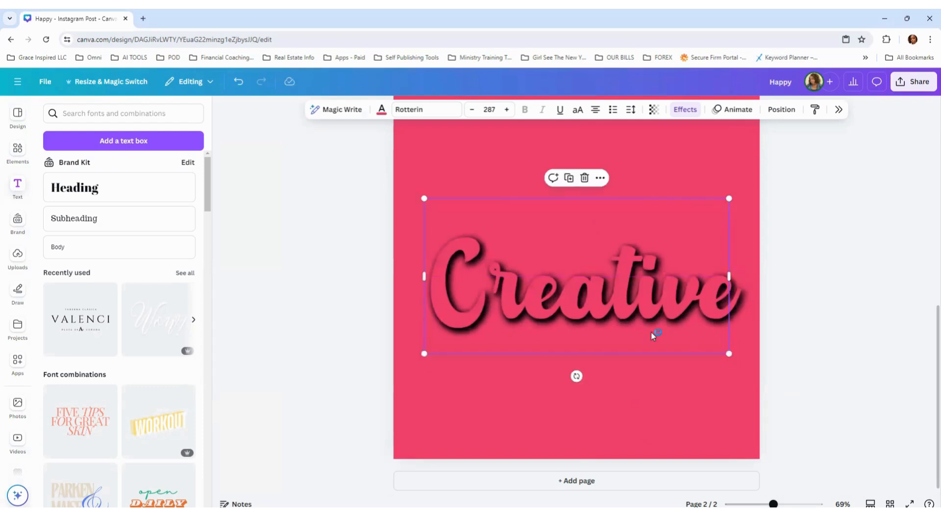
pyautogui.click(568, 178)
pyautogui.moveTo(634, 299); pyautogui.dragTo(628, 293)
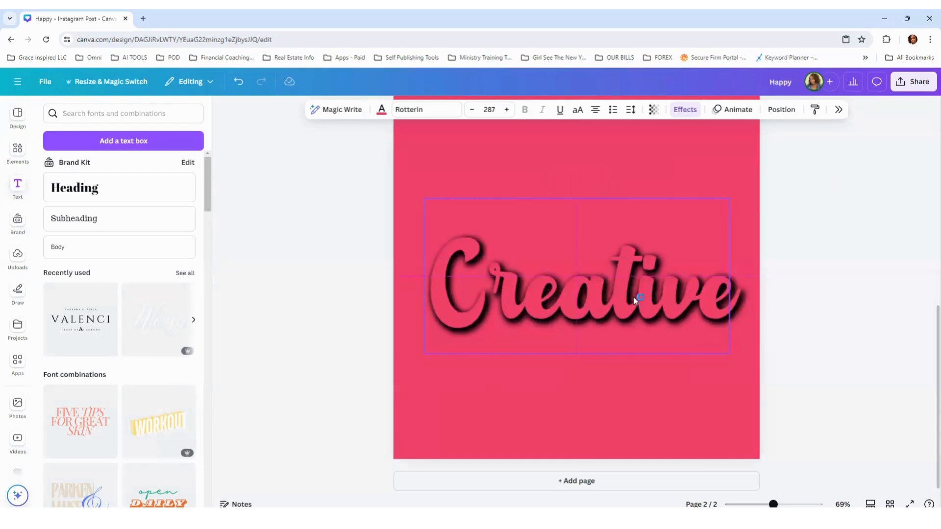
pyautogui.click(783, 402)
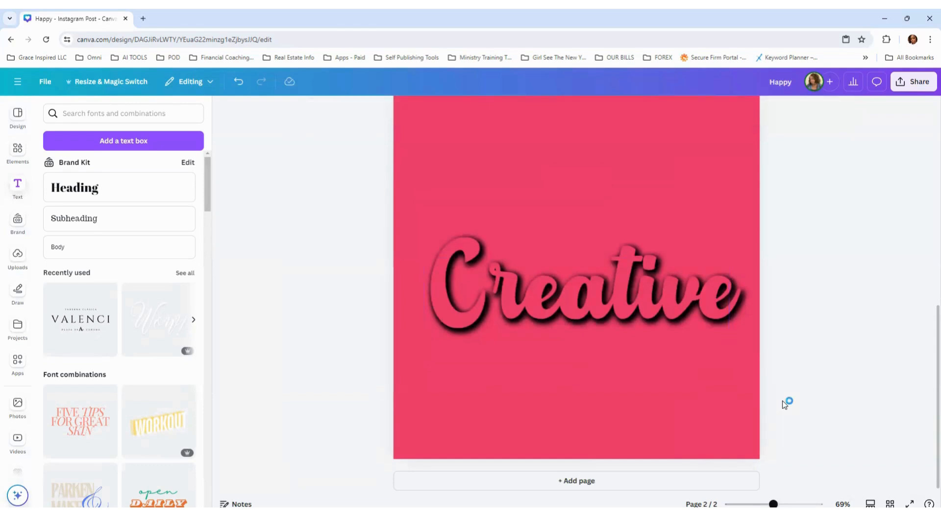
# Step: Set the shadow offset of the topmost "Creative" copy to 8
pyautogui.click(681, 316)
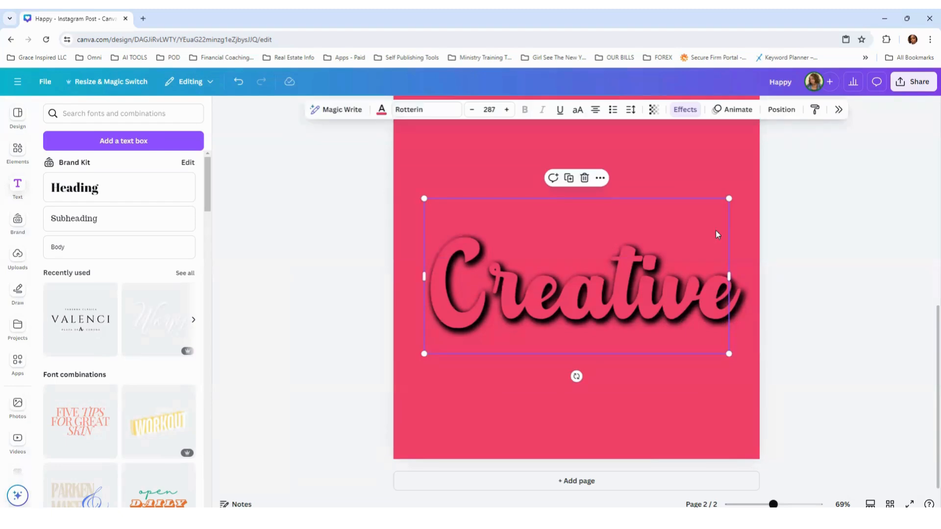
pyautogui.click(687, 110)
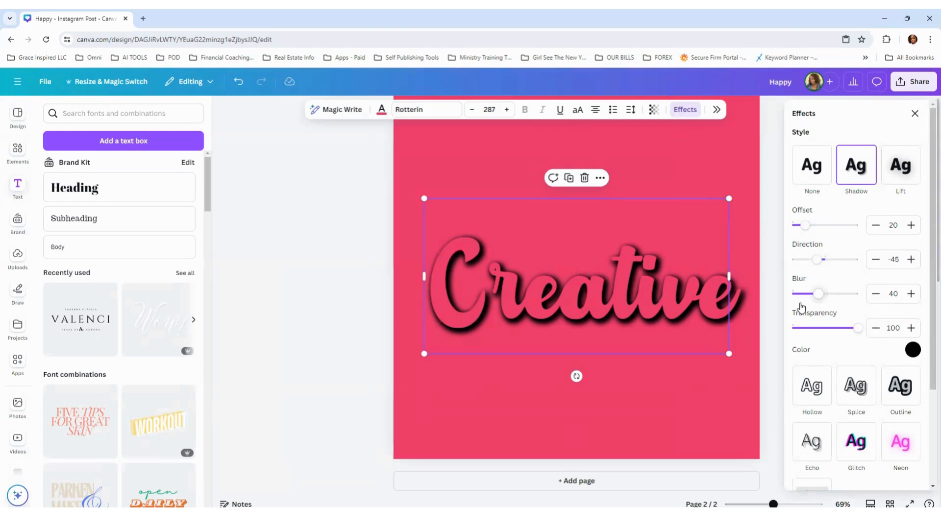
pyautogui.doubleClick(893, 225)
pyautogui.write('8')
pyautogui.press('Return')
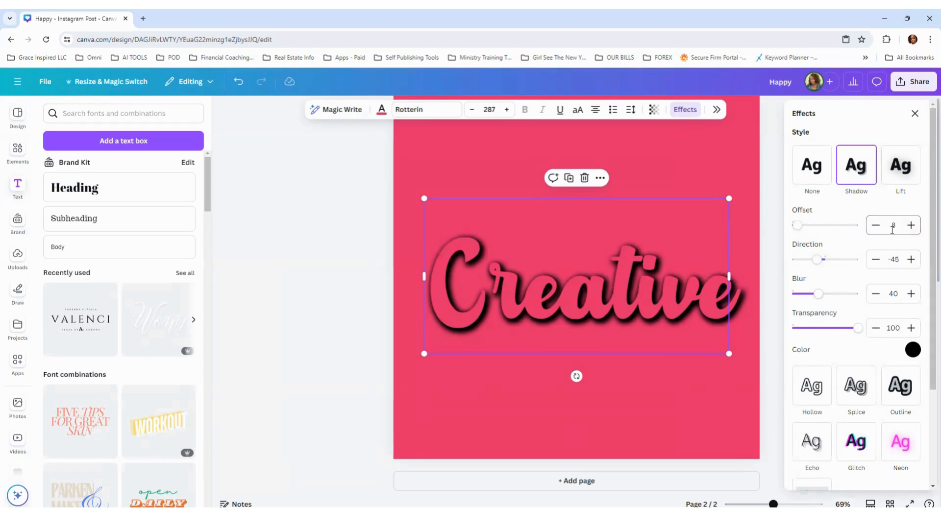
# Step: Set the topmost text copy's shadow direction to -95 and its blur to 10
pyautogui.click(896, 258)
pyautogui.press('BackSpace')
pyautogui.write('9')
pyautogui.press('Return')
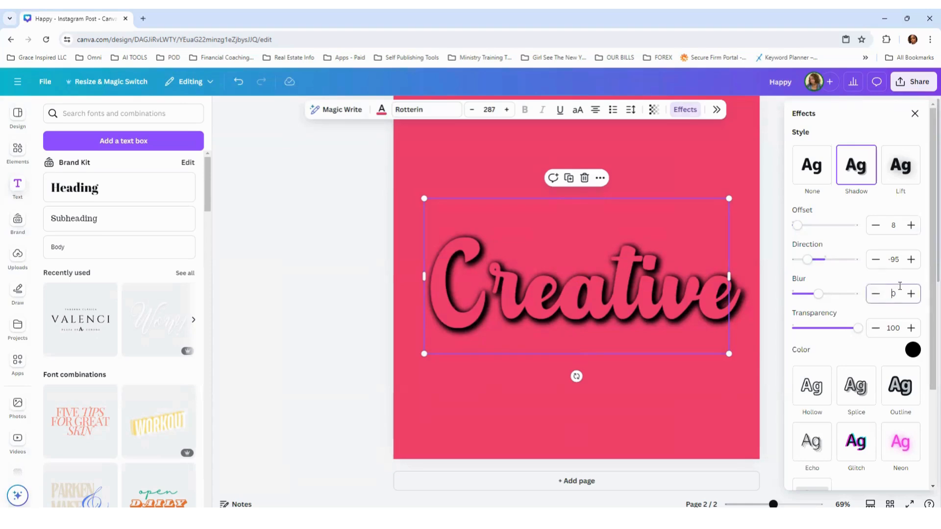
pyautogui.press('Return')
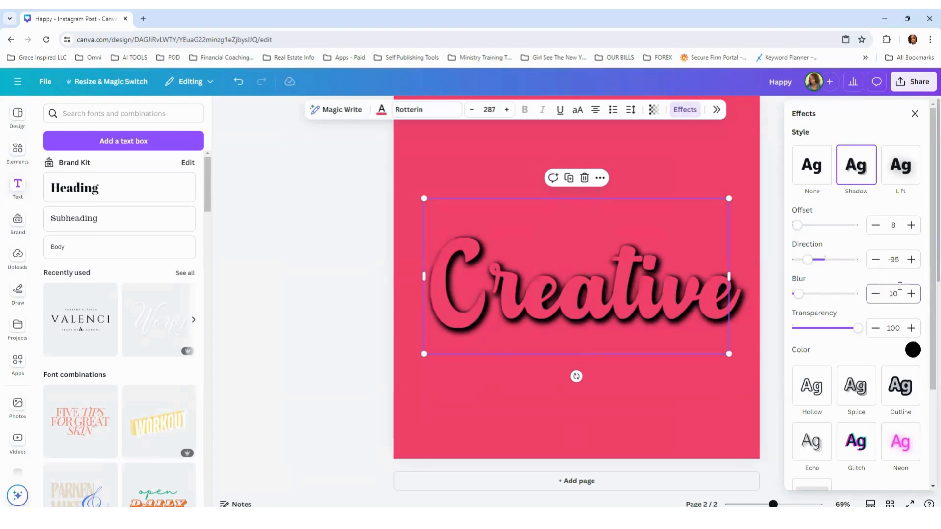
# Step: Change the topmost text copy's shadow colour to solid white and deselect it
pyautogui.click(912, 349)
pyautogui.scroll(-2, 887, 295)
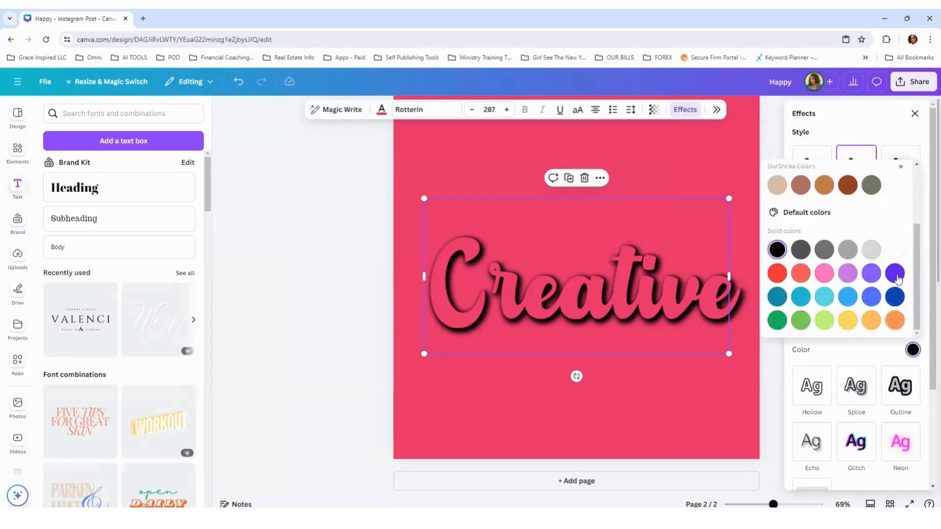
pyautogui.click(899, 253)
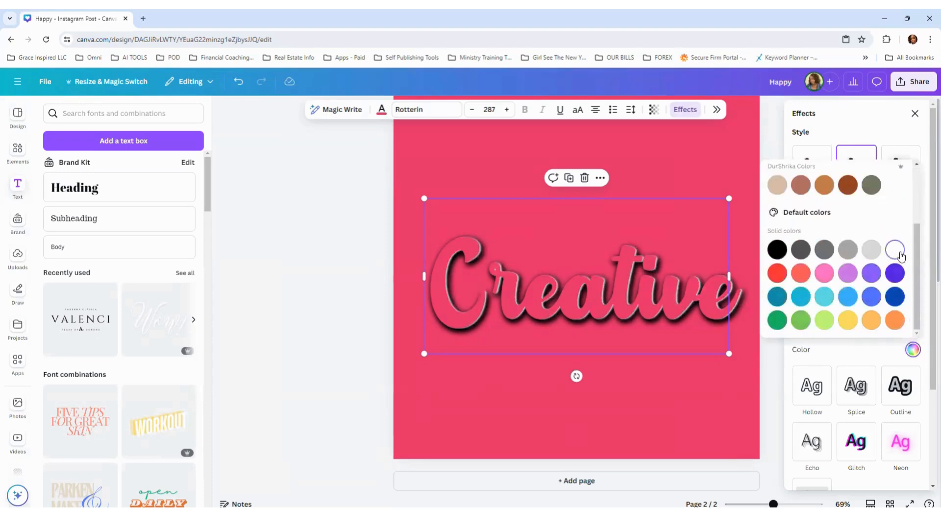
pyautogui.click(724, 388)
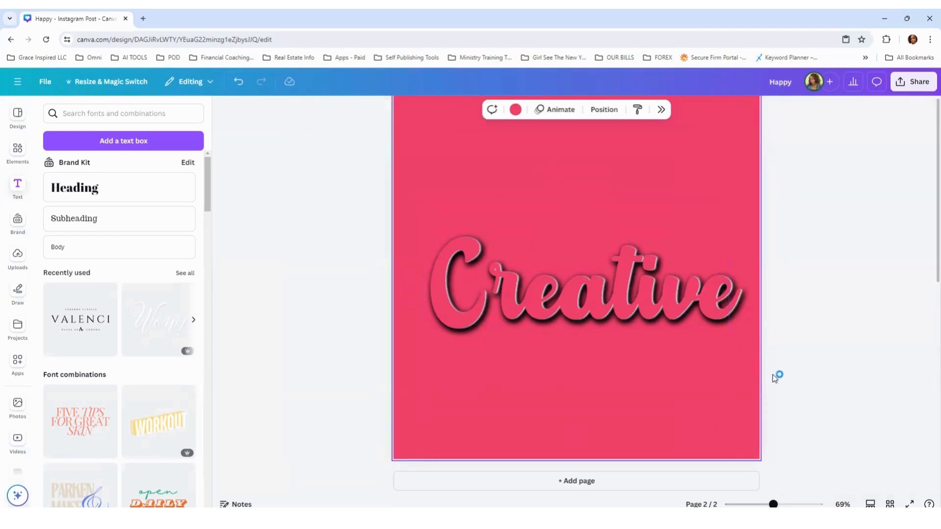
# Step: Duplicate the white-shadowed "Creative" text three times and align each copy exactly over the stack
pyautogui.click(706, 310)
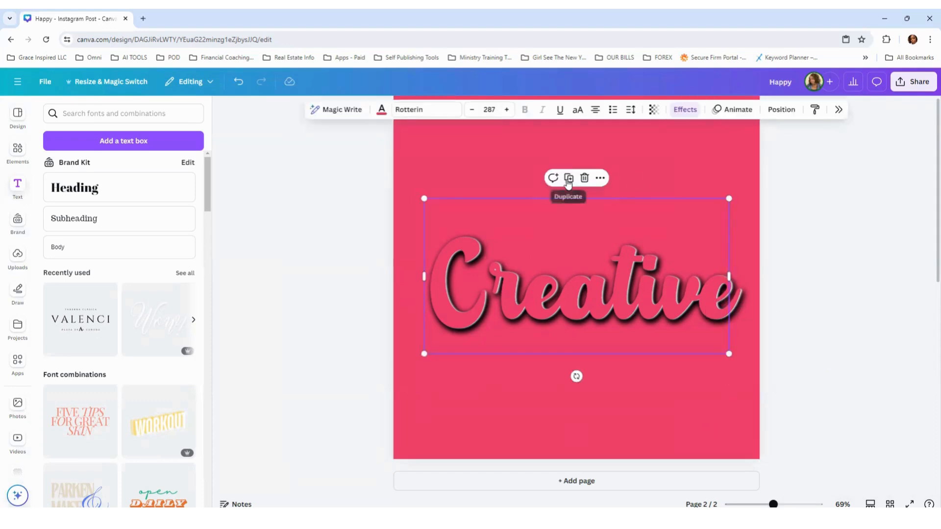
pyautogui.click(570, 184)
pyautogui.moveTo(617, 297); pyautogui.dragTo(613, 293)
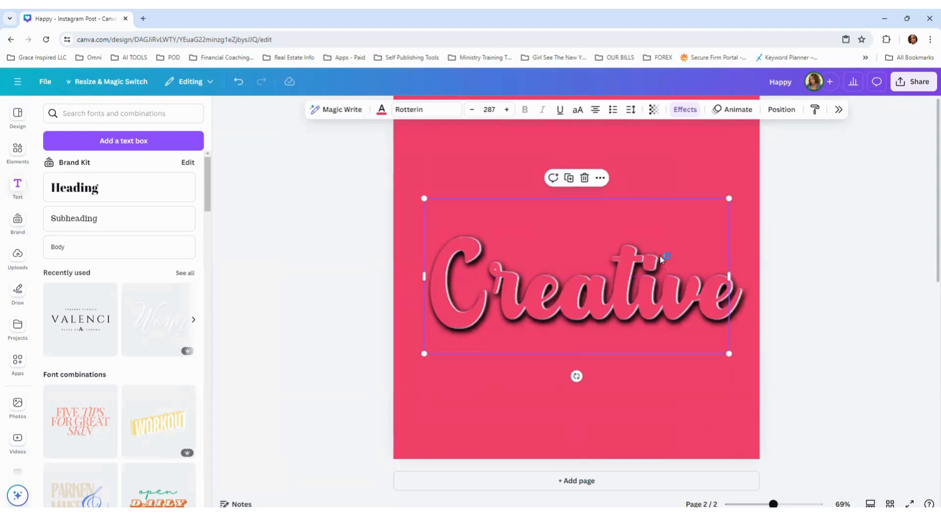
pyautogui.click(570, 178)
pyautogui.moveTo(627, 302); pyautogui.dragTo(623, 298)
pyautogui.click(852, 349)
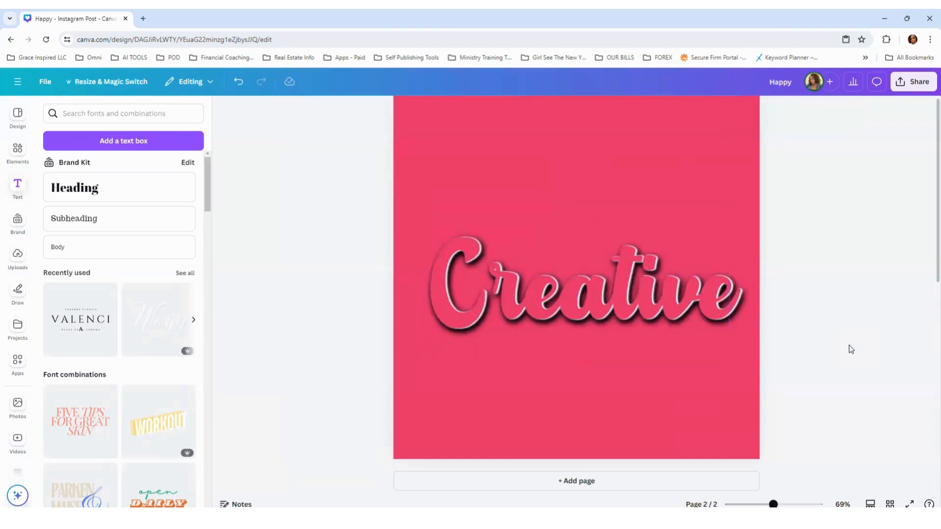
pyautogui.click(708, 310)
pyautogui.click(574, 184)
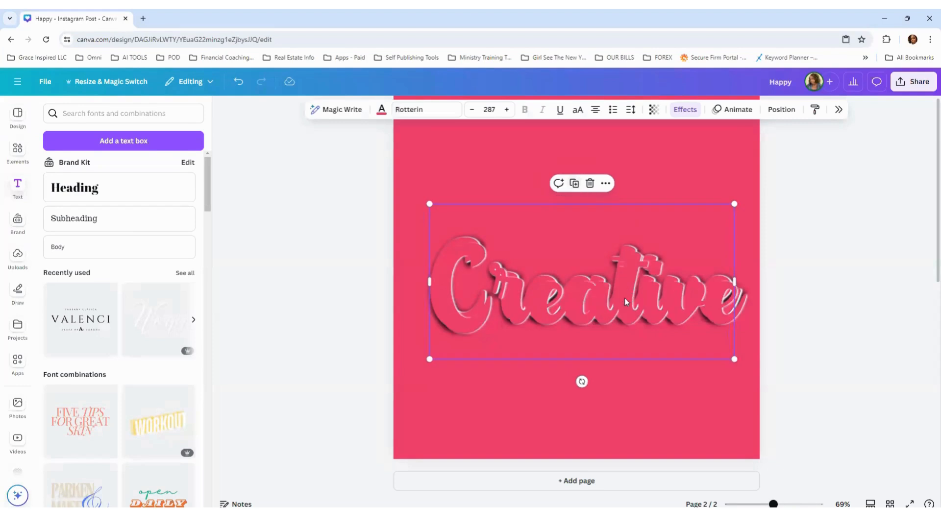
pyautogui.moveTo(625, 298); pyautogui.dragTo(622, 293)
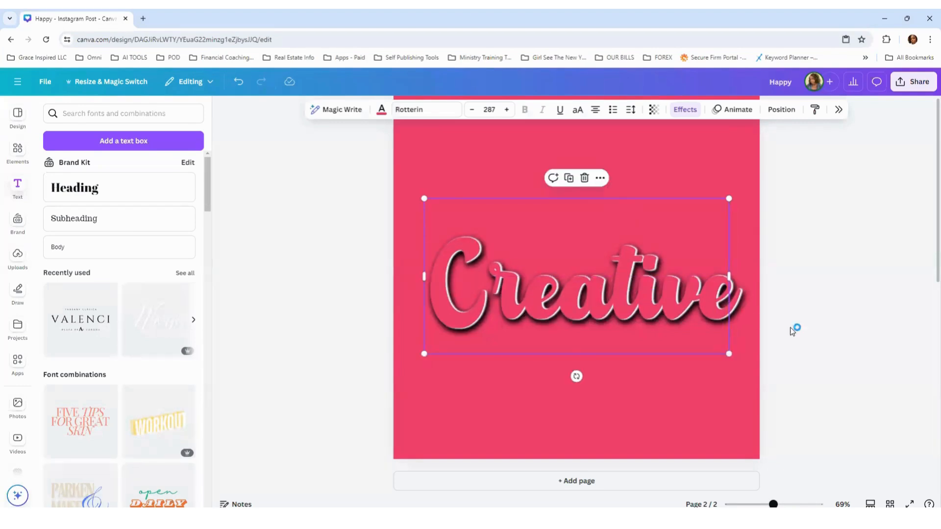
pyautogui.click(825, 336)
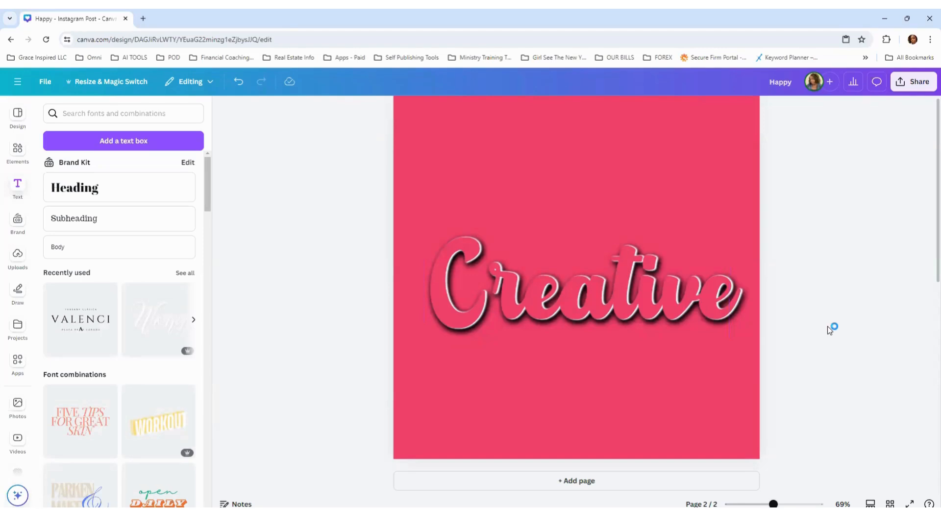
# Step: Group all the stacked "Creative" text copies on page 2 and move the group slightly upward
pyautogui.scroll(8, 830, 317)
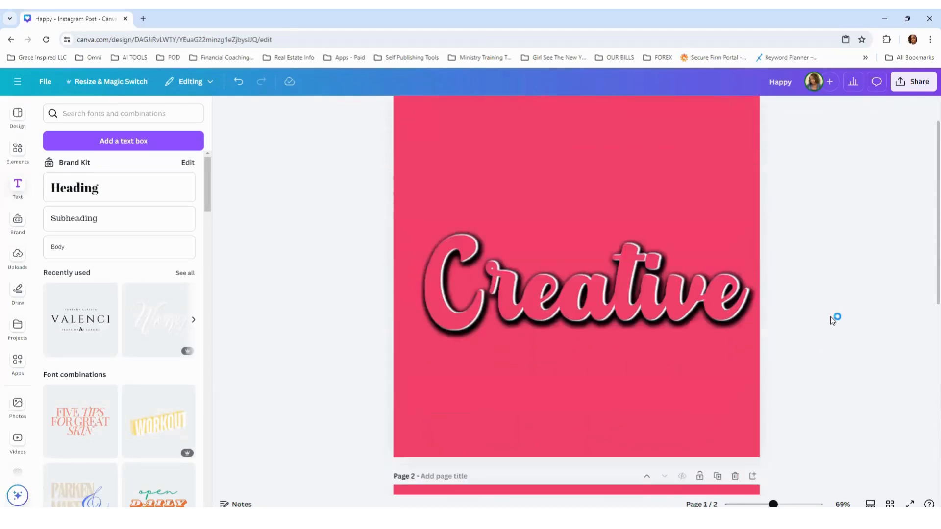
pyautogui.scroll(-3, 830, 317)
pyautogui.scroll(-5, 831, 316)
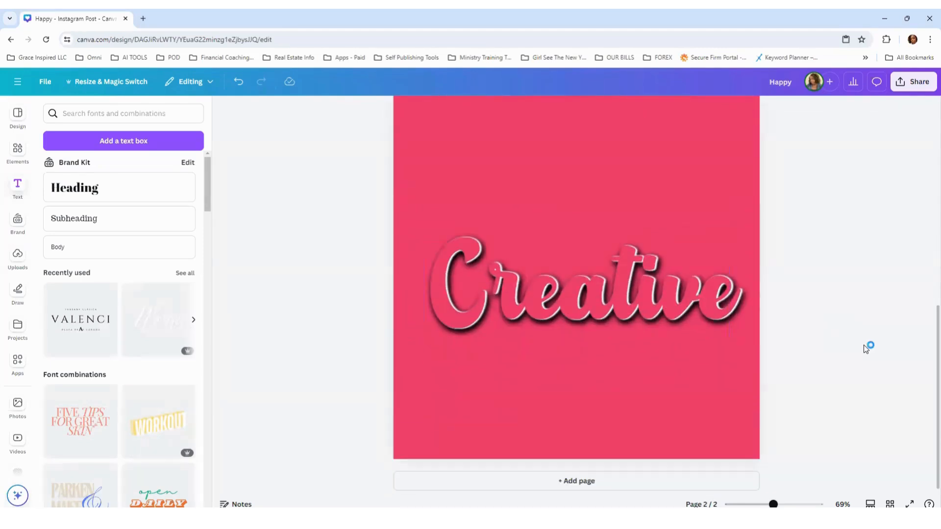
pyautogui.moveTo(801, 339); pyautogui.dragTo(378, 244)
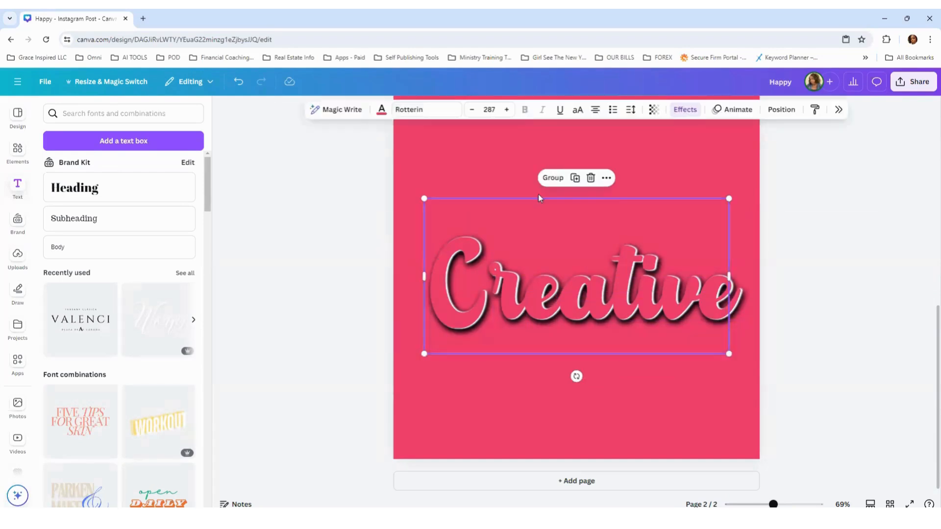
pyautogui.click(548, 179)
pyautogui.click(733, 416)
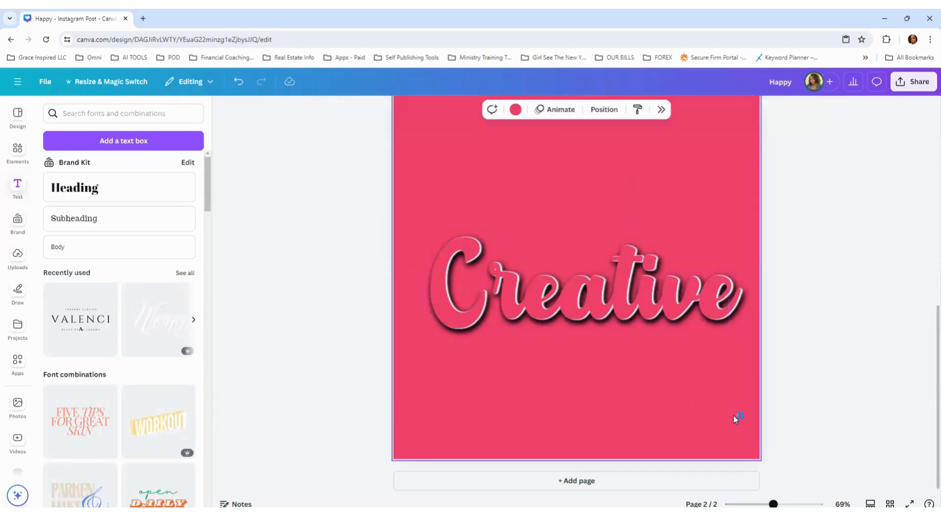
pyautogui.click(671, 323)
pyautogui.moveTo(670, 307); pyautogui.dragTo(661, 283)
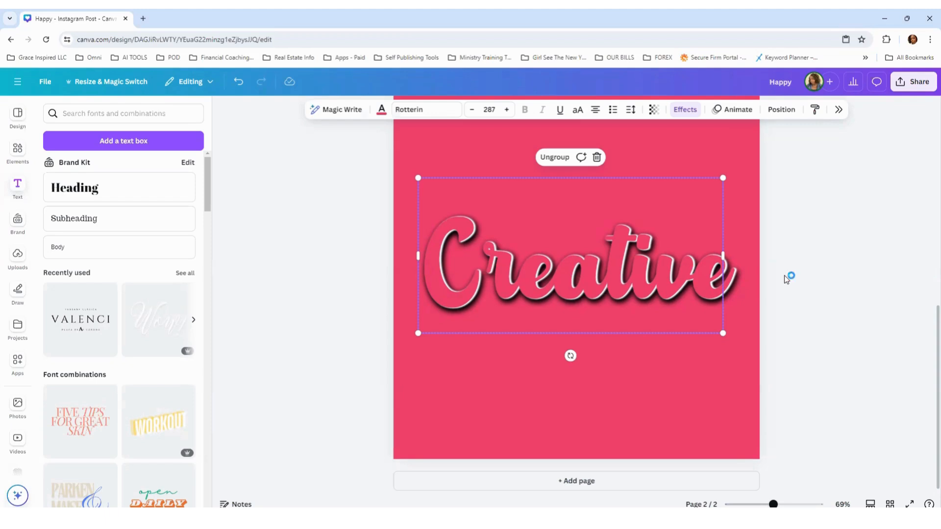
# Step: Copy the grouped "Creative" text, paste it on page 2 and align the copy exactly over the original group
pyautogui.rightClick(697, 196)
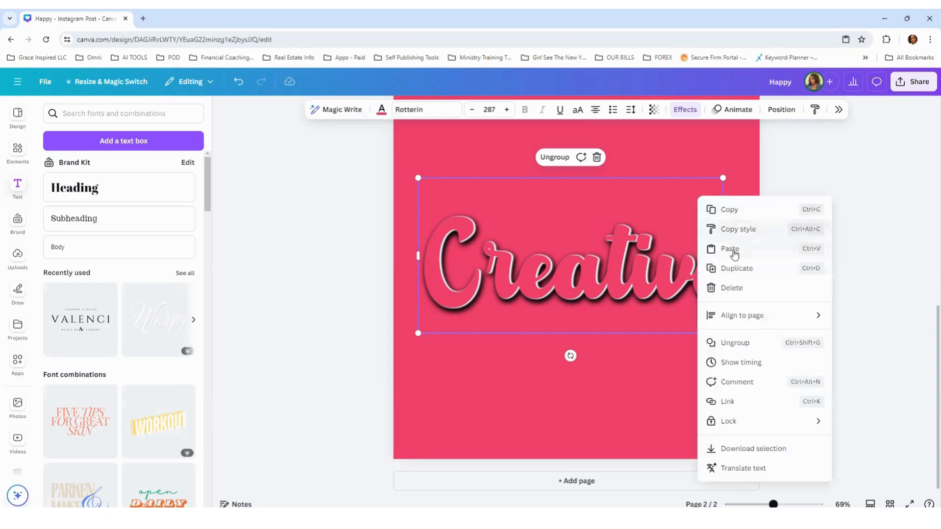
pyautogui.click(730, 210)
pyautogui.rightClick(644, 199)
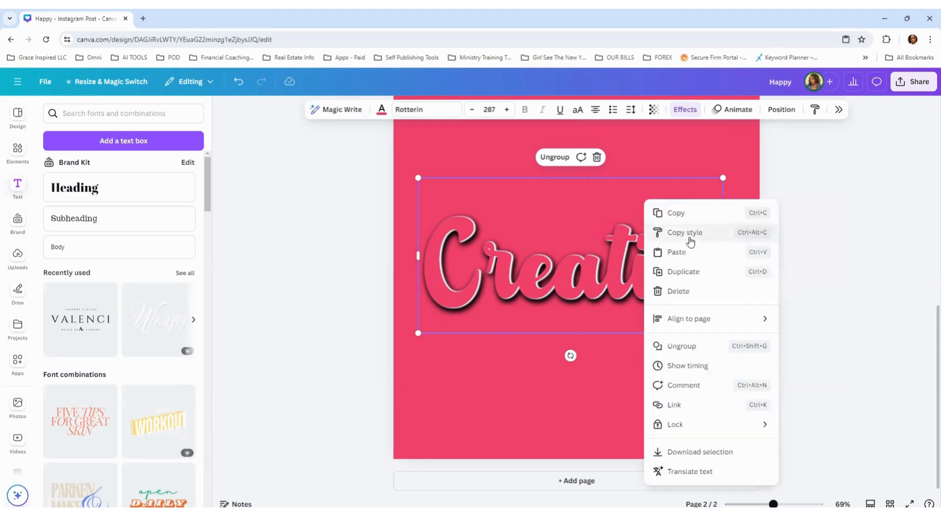
pyautogui.click(685, 253)
pyautogui.moveTo(663, 291); pyautogui.dragTo(651, 281)
pyautogui.click(804, 288)
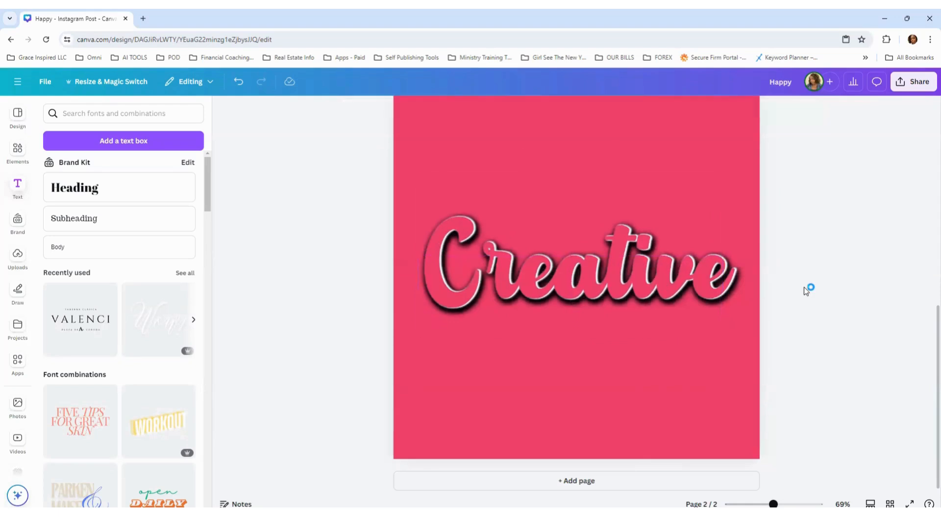
# Step: Compare the text with page 1, then paste the "Creative" group two more times on page 2, aligned over the existing stack
pyautogui.scroll(6, 818, 282)
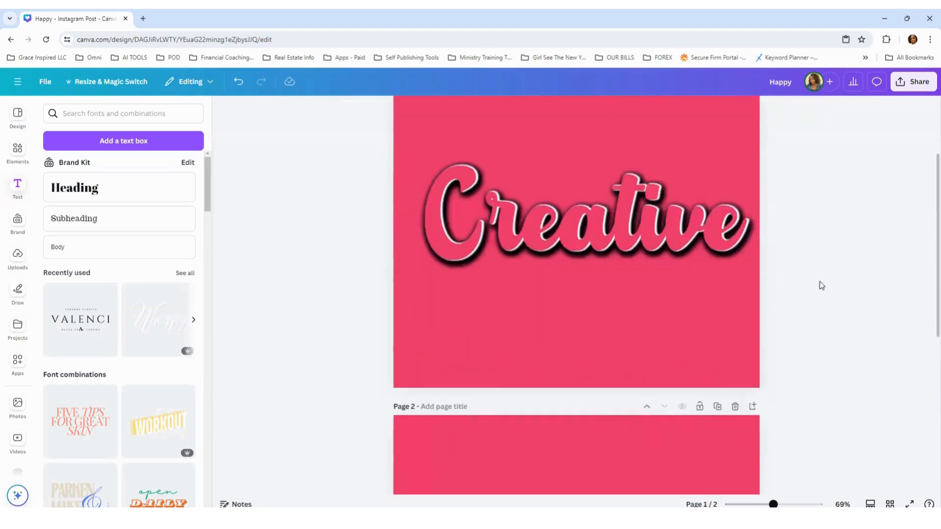
pyautogui.scroll(-3, 819, 282)
pyautogui.scroll(-3, 821, 284)
pyautogui.scroll(7, 821, 285)
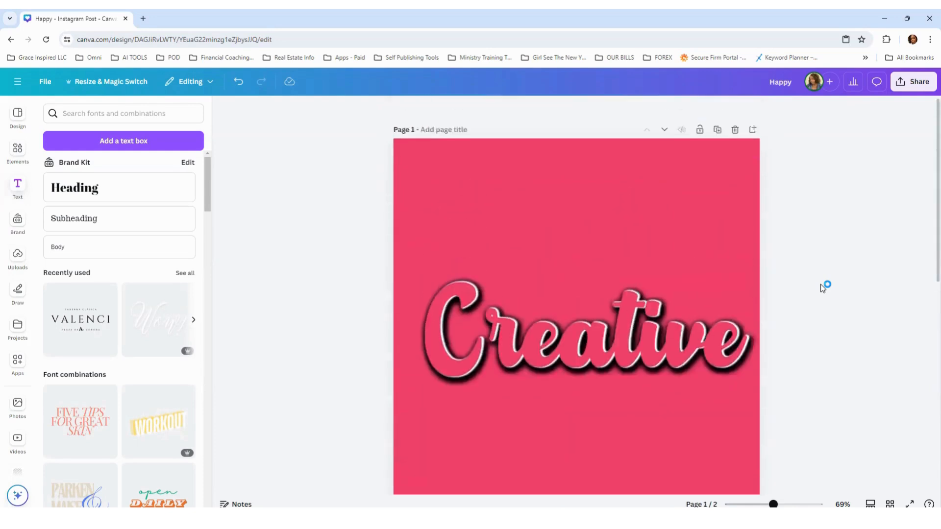
pyautogui.scroll(-8, 821, 290)
pyautogui.click(653, 268)
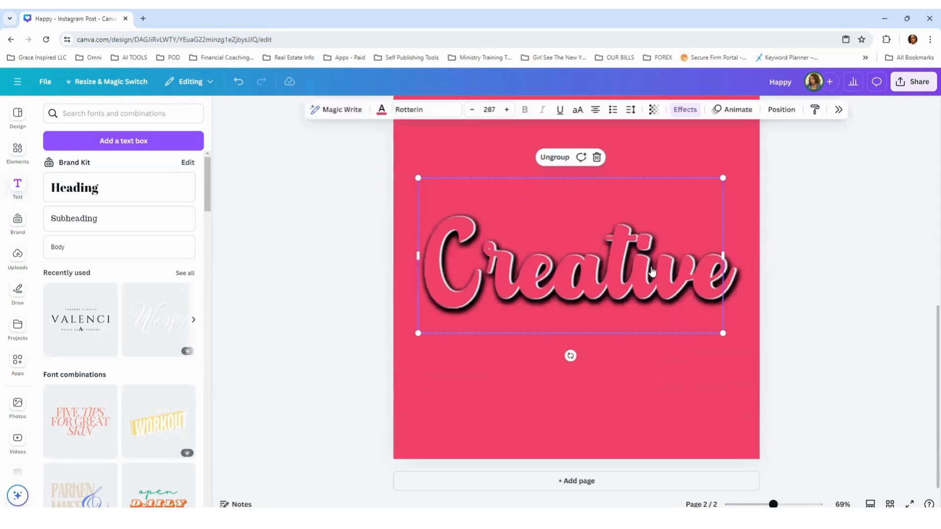
pyautogui.rightClick(653, 267)
pyautogui.click(684, 258)
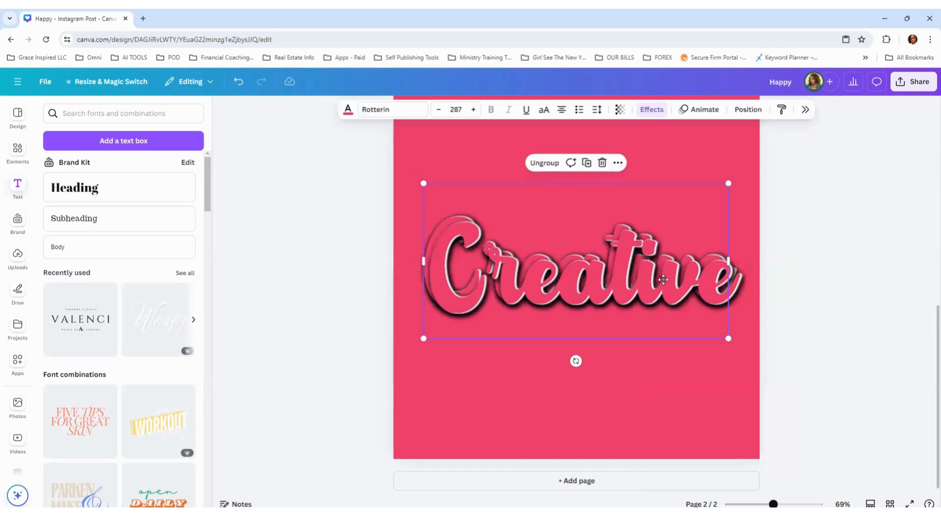
pyautogui.press('Delete')
pyautogui.click(701, 288)
pyautogui.rightClick(701, 288)
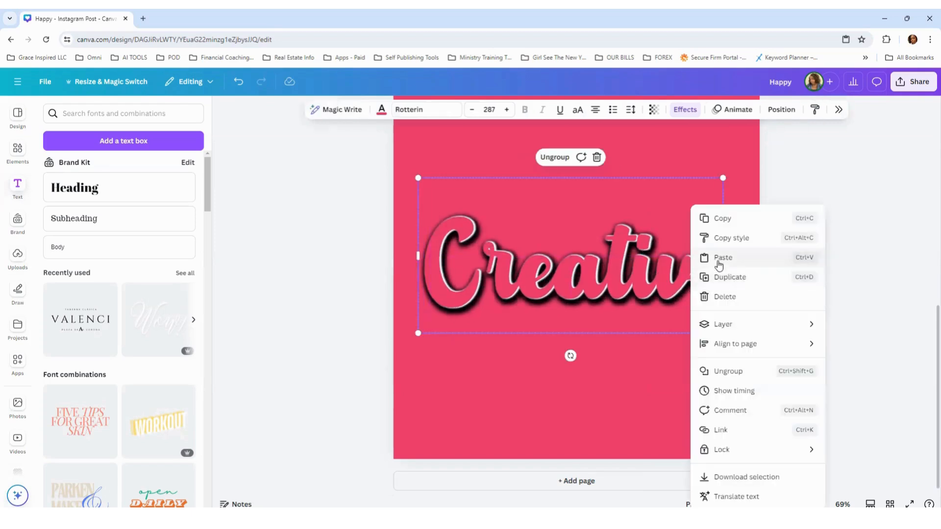
pyautogui.click(719, 263)
pyautogui.moveTo(684, 290); pyautogui.dragTo(679, 284)
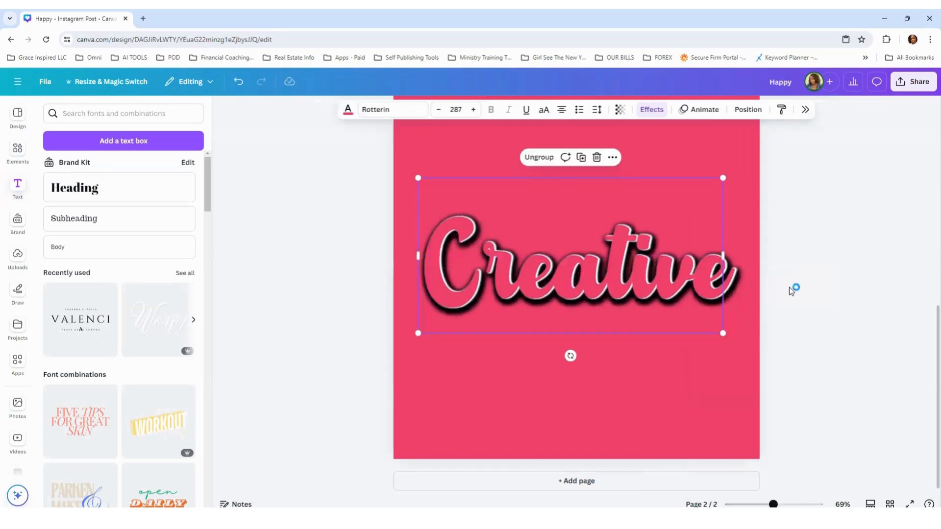
# Step: Undo the last two edits to the stacked "Creative" groups and compare the text with page 1
pyautogui.click(789, 287)
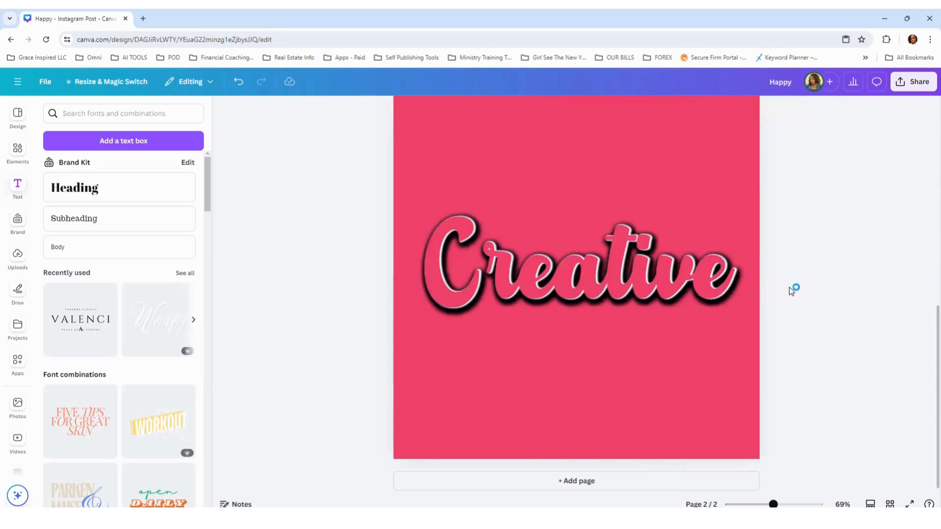
pyautogui.click(239, 81)
pyautogui.click(239, 83)
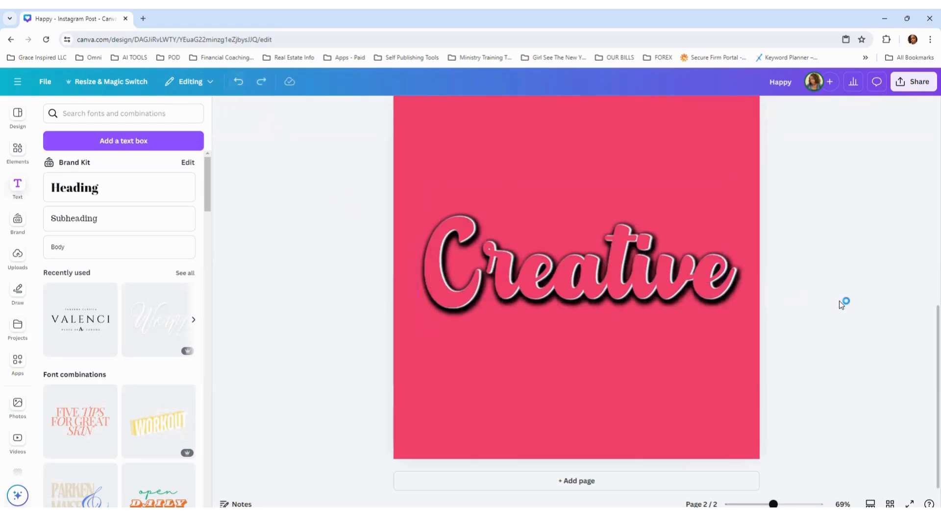
pyautogui.scroll(1, 843, 293)
pyautogui.scroll(-1, 836, 276)
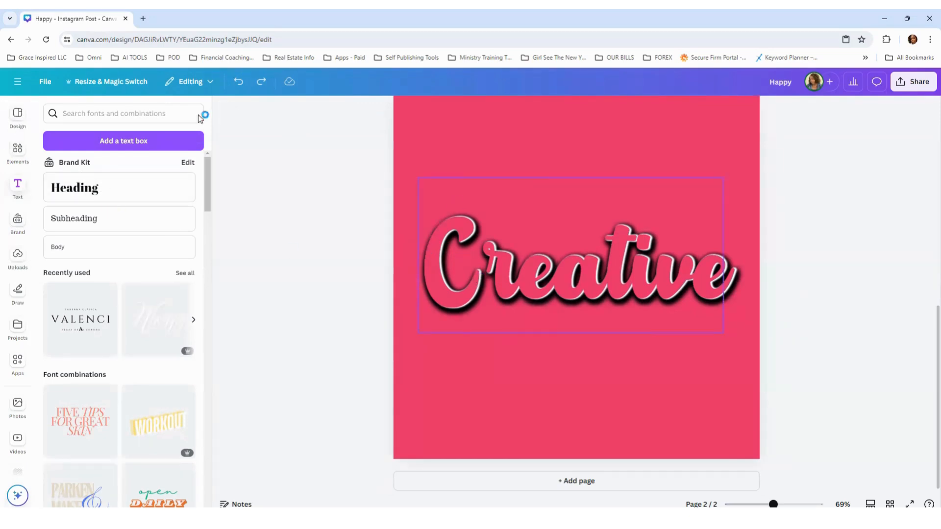
# Step: Add the translucent white cloud from the "Clouds" graphics to page 2, duplicate it and spread the clouds across the lower half of "Creative"
pyautogui.click(18, 168)
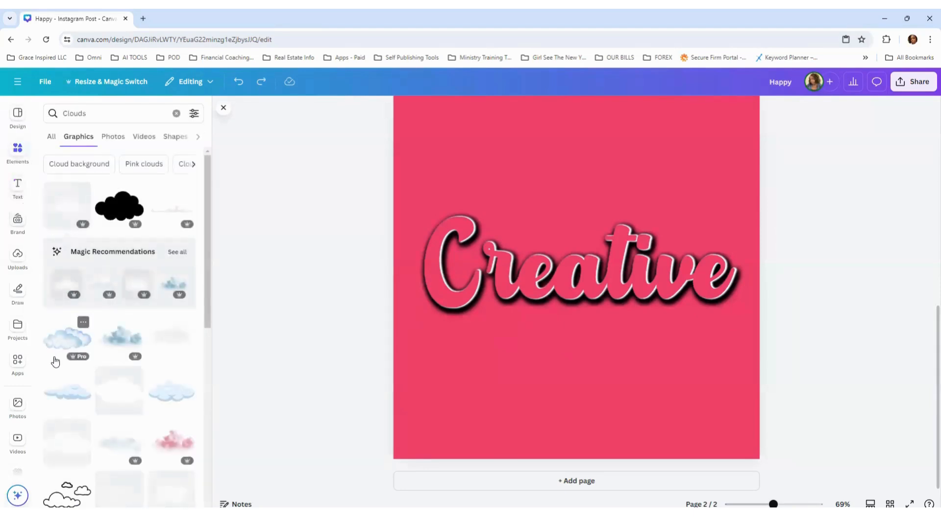
pyautogui.click(76, 214)
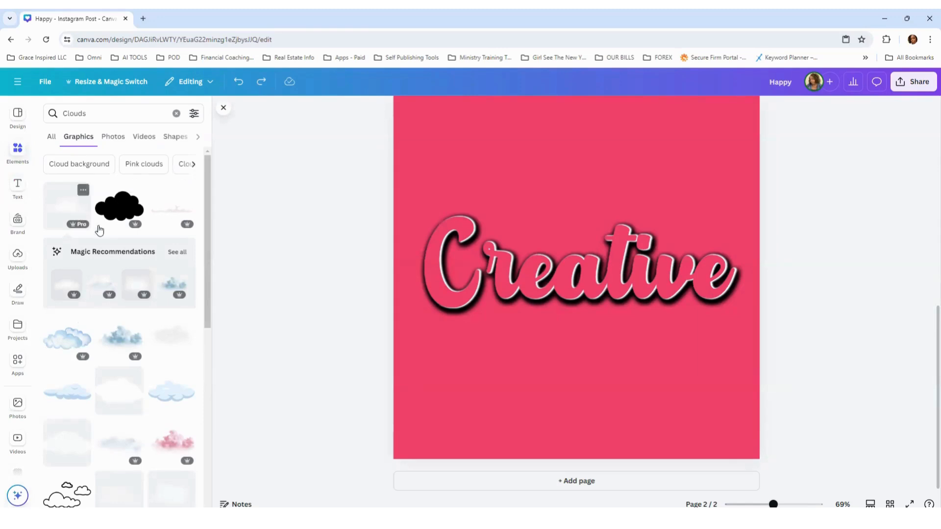
pyautogui.moveTo(589, 277); pyautogui.dragTo(525, 288)
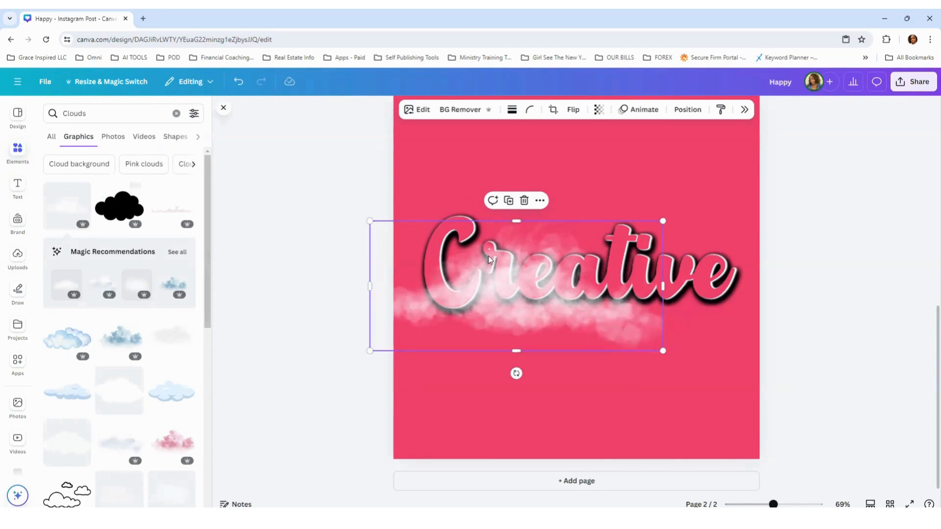
pyautogui.click(509, 201)
pyautogui.moveTo(603, 284); pyautogui.dragTo(395, 305)
pyautogui.click(644, 209)
pyautogui.click(642, 205)
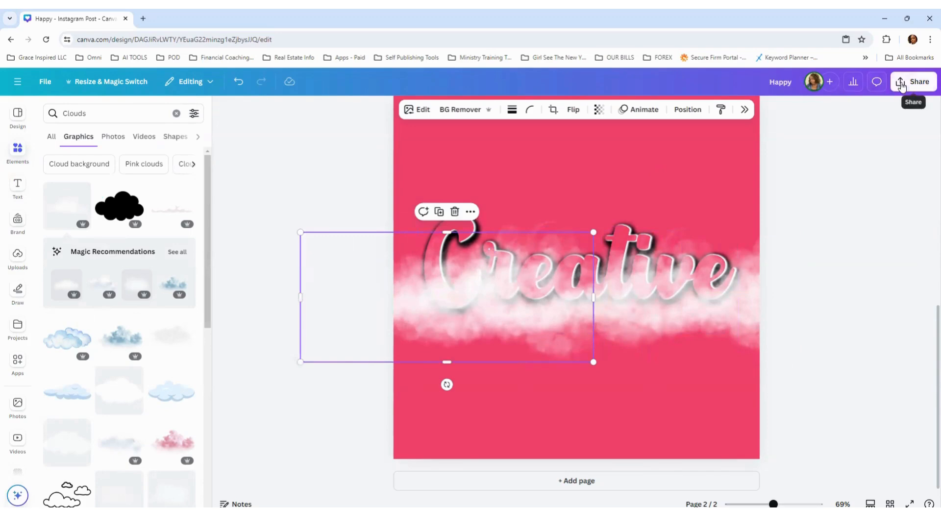
# Step: Reorder the layers on page 2 to place the cloud graphics behind the "Creative" text
pyautogui.click(687, 110)
pyautogui.moveTo(855, 299); pyautogui.dragTo(855, 387)
pyautogui.moveTo(861, 276); pyautogui.dragTo(858, 358)
pyautogui.moveTo(857, 227); pyautogui.dragTo(865, 354)
pyautogui.moveTo(857, 206); pyautogui.dragTo(871, 314)
pyautogui.click(318, 205)
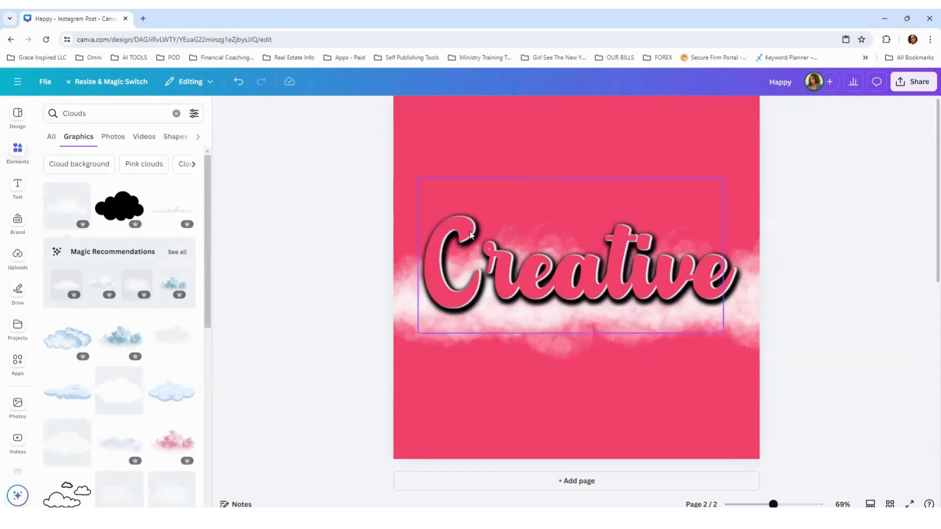
# Step: Undo the cloud layering, duplication and placement until only the "Creative" text is left on page 2
pyautogui.click(237, 83)
pyautogui.click(237, 82)
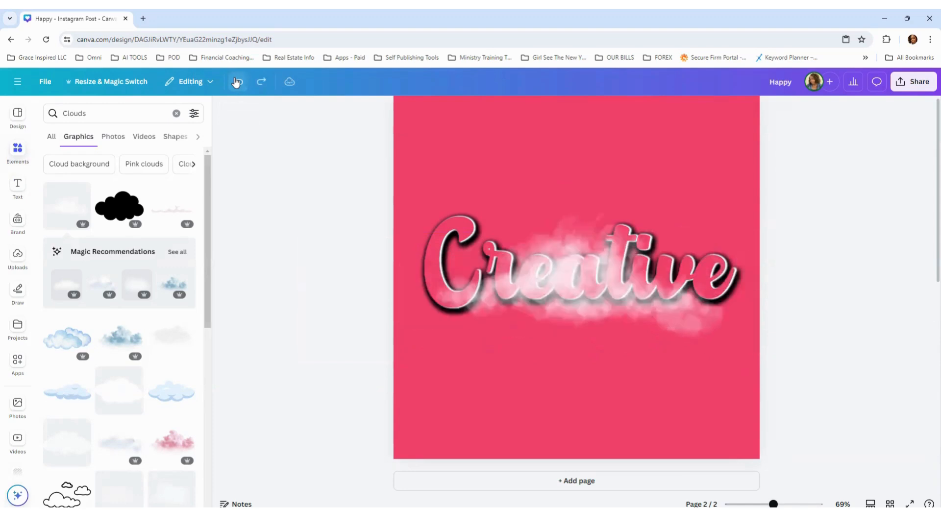
pyautogui.click(237, 82)
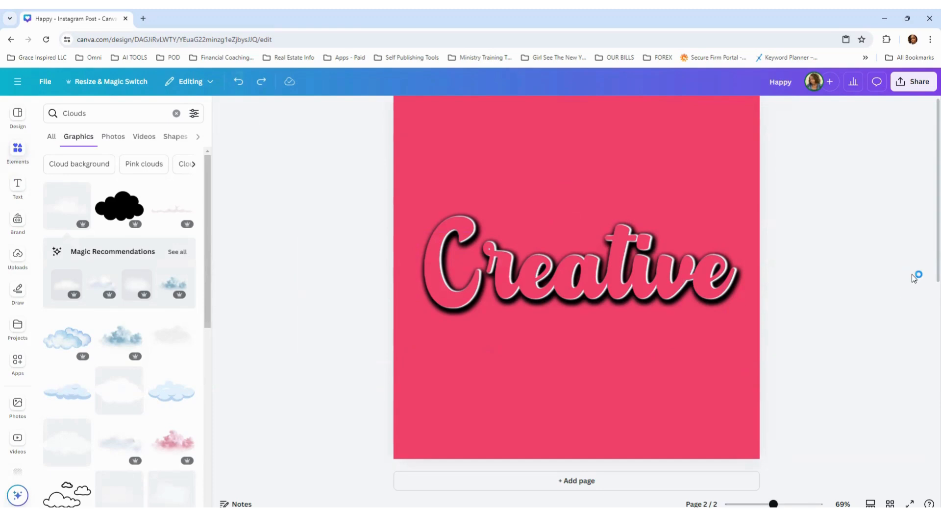
pyautogui.click(919, 274)
pyautogui.click(917, 270)
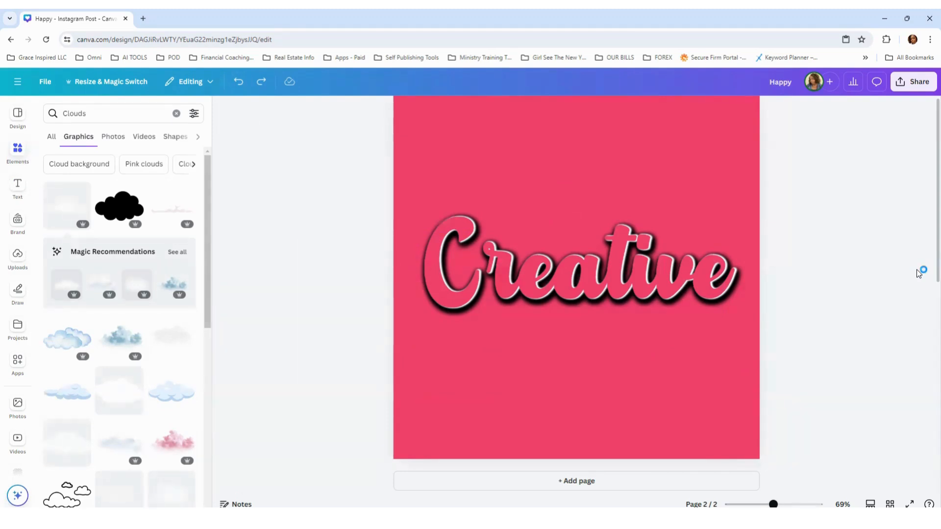